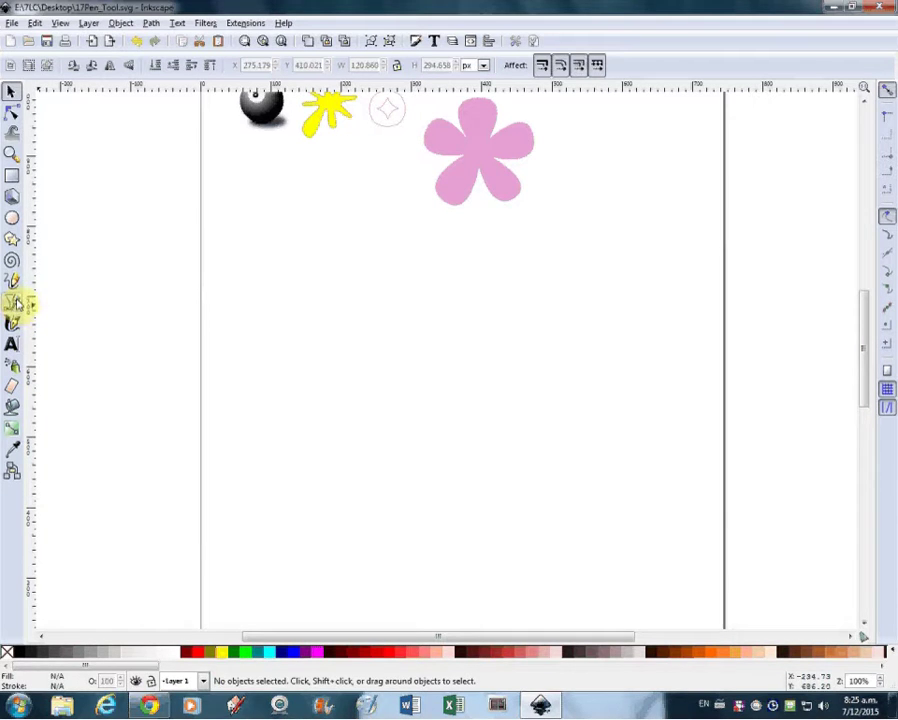
# Draw a closed four-sided path with straight Bezier segments below the black ball, about 122 px wide and 121 px tall.
pyautogui.click(14, 304)
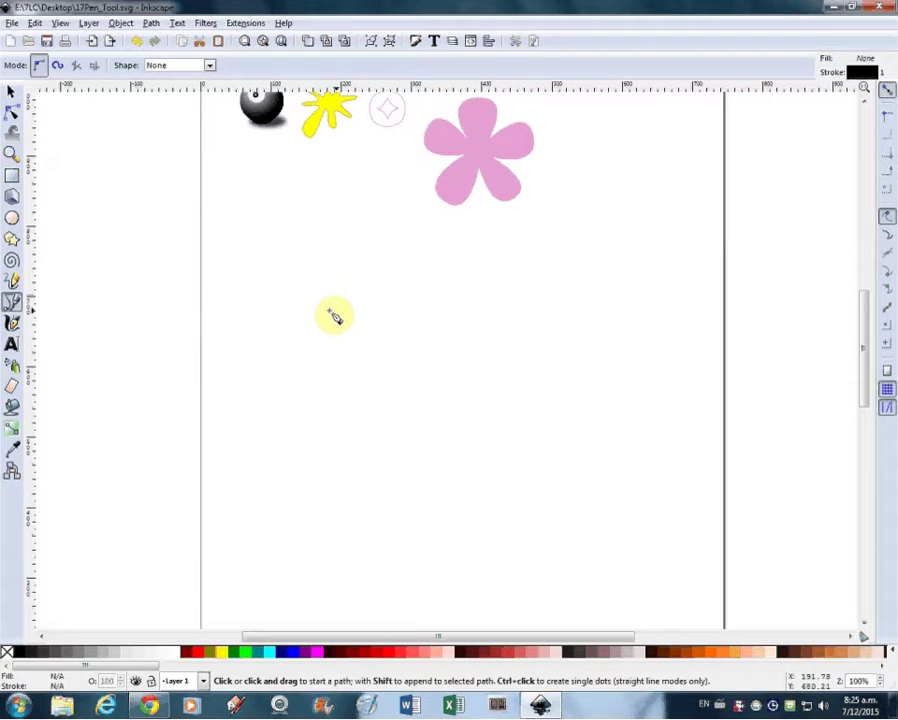
pyautogui.click(268, 278)
pyautogui.click(267, 278)
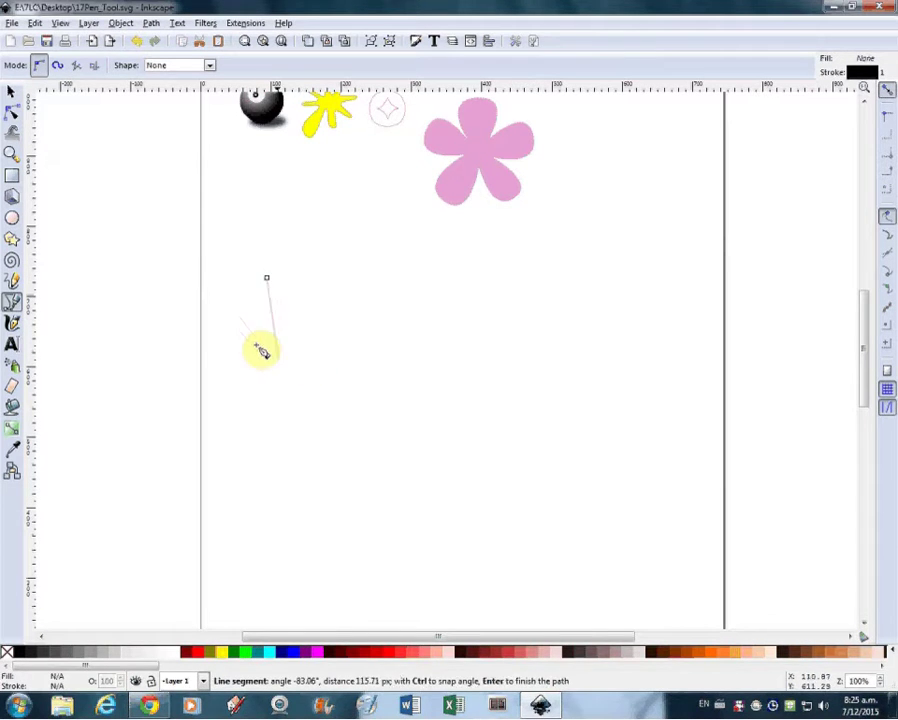
pyautogui.click(347, 278)
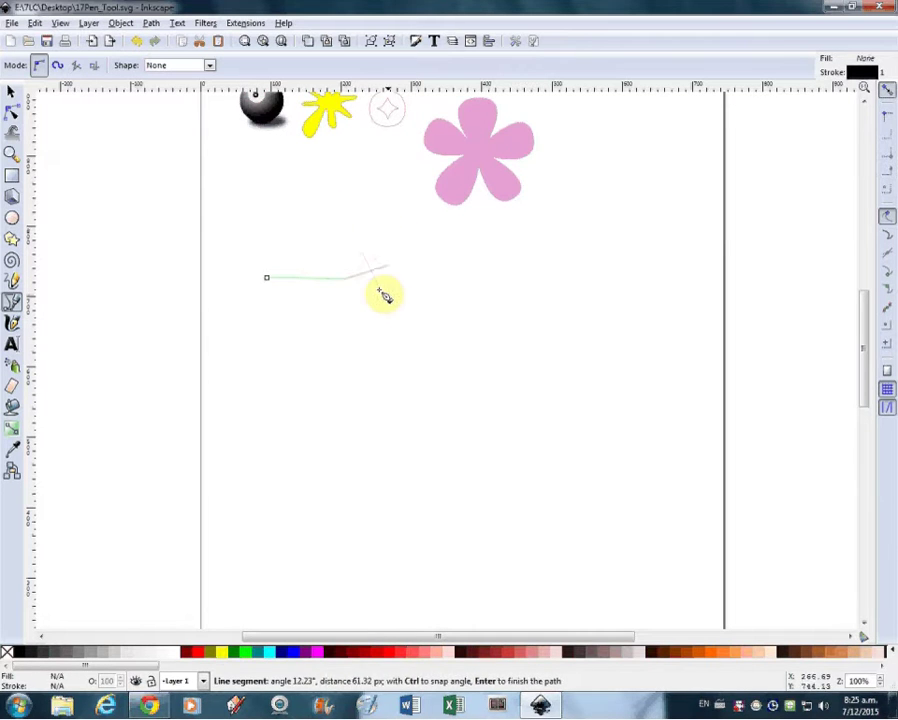
pyautogui.click(346, 361)
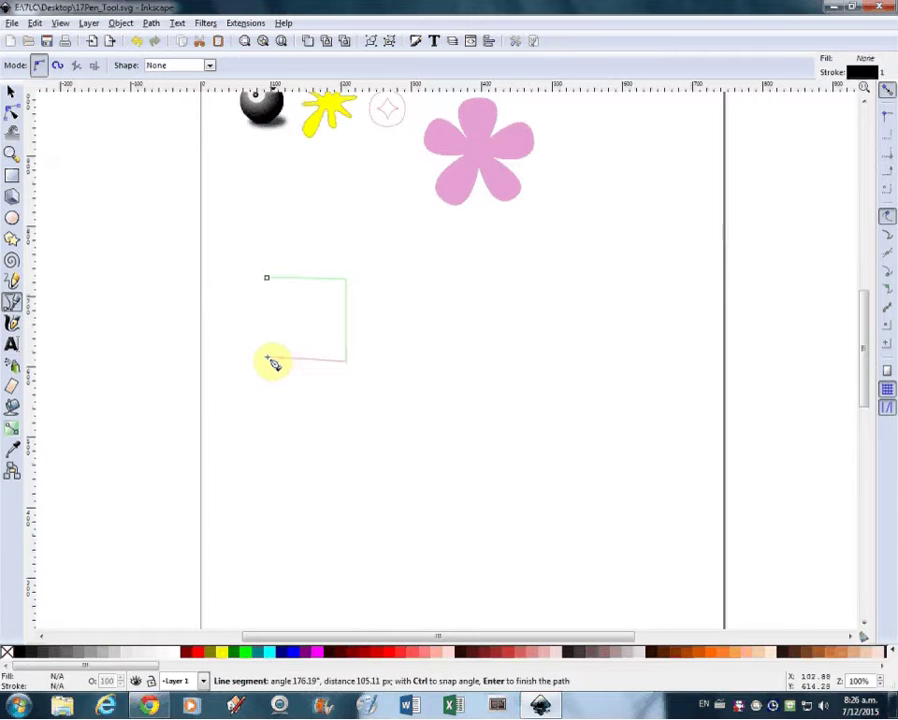
pyautogui.click(261, 361)
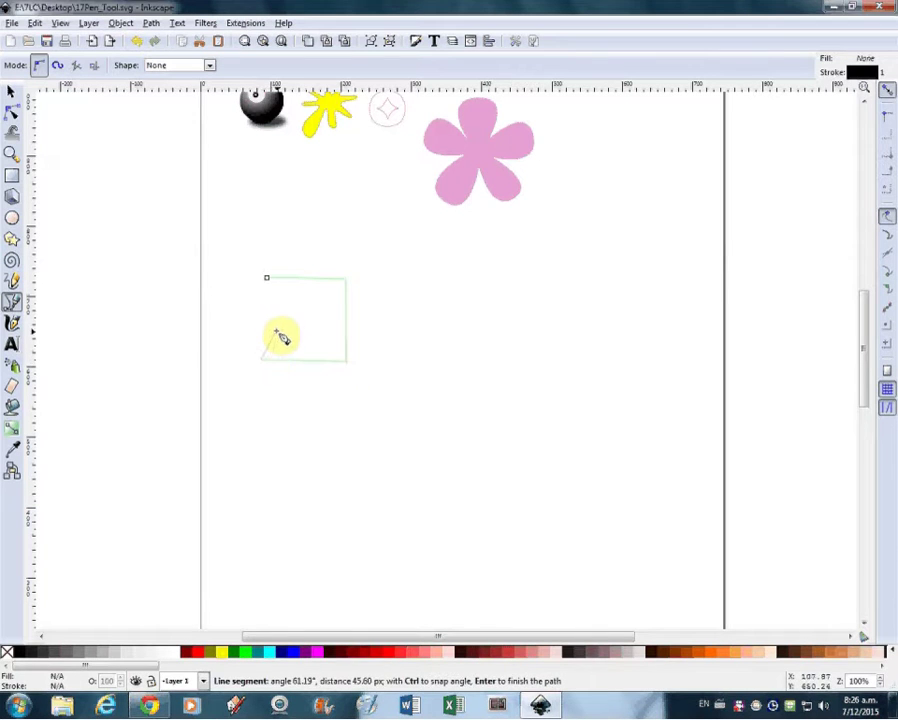
pyautogui.click(266, 280)
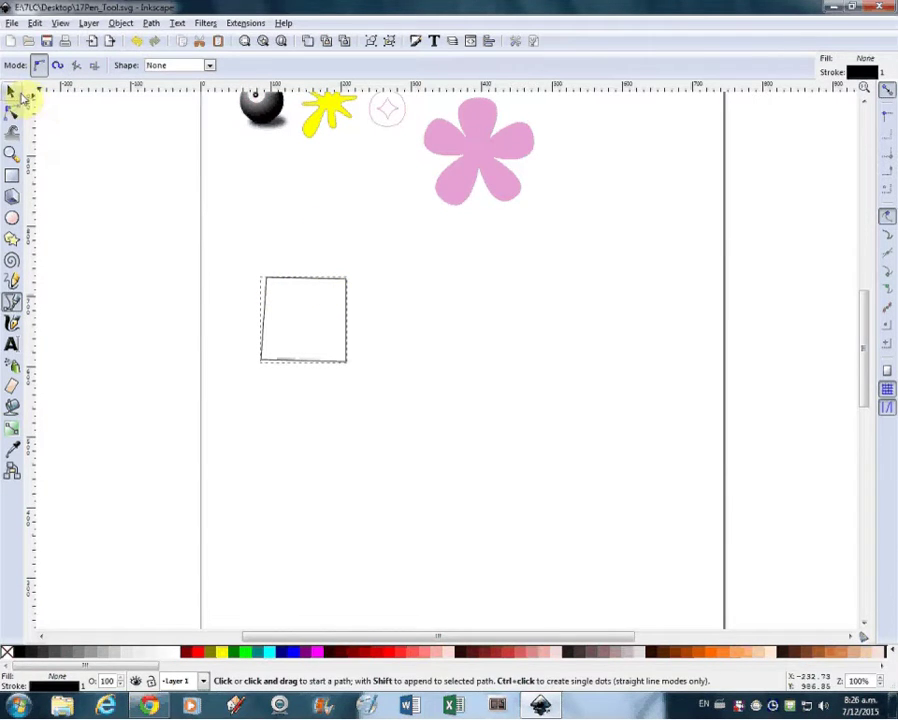
# Move the four-sided path up and left, and shift its corner nodes so the shape narrows toward its right side.
pyautogui.click(12, 93)
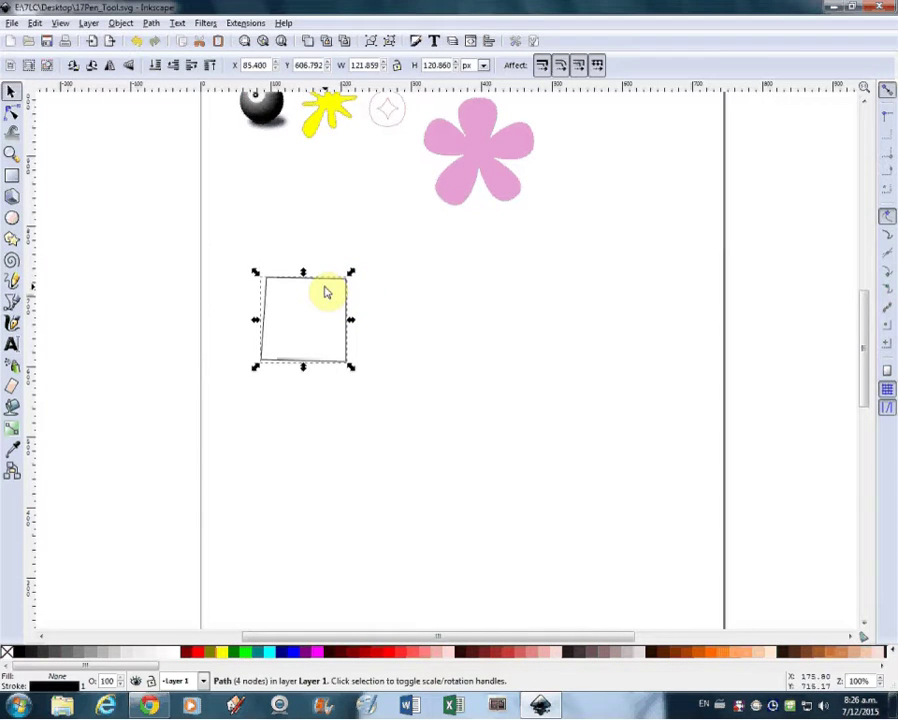
pyautogui.moveTo(327, 283); pyautogui.dragTo(312, 264)
pyautogui.click(12, 116)
pyautogui.moveTo(328, 266); pyautogui.dragTo(324, 297)
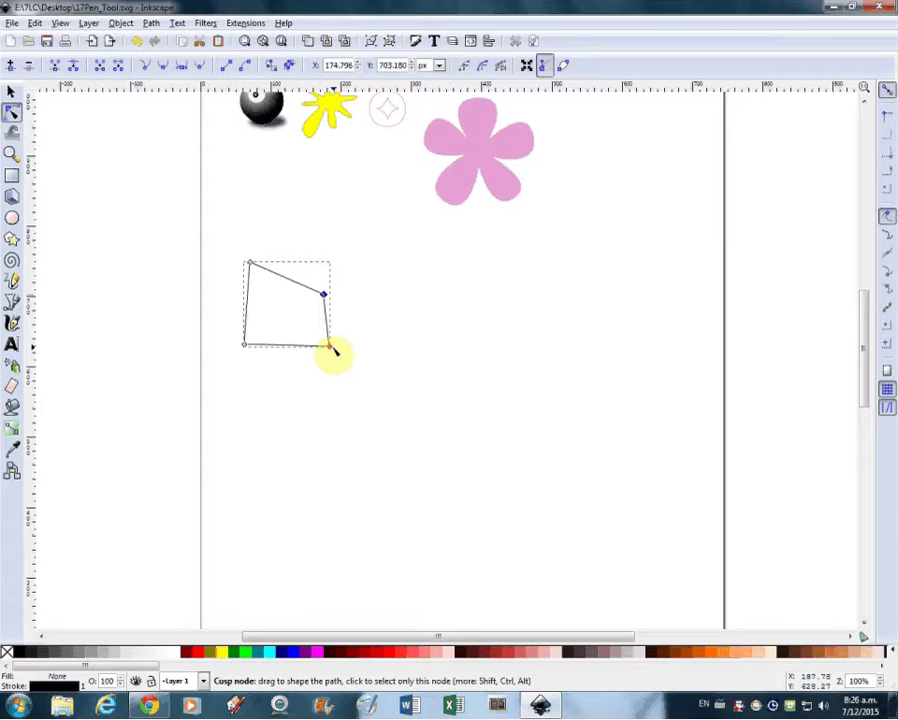
pyautogui.moveTo(330, 347); pyautogui.dragTo(324, 320)
pyautogui.moveTo(252, 264); pyautogui.dragTo(248, 262)
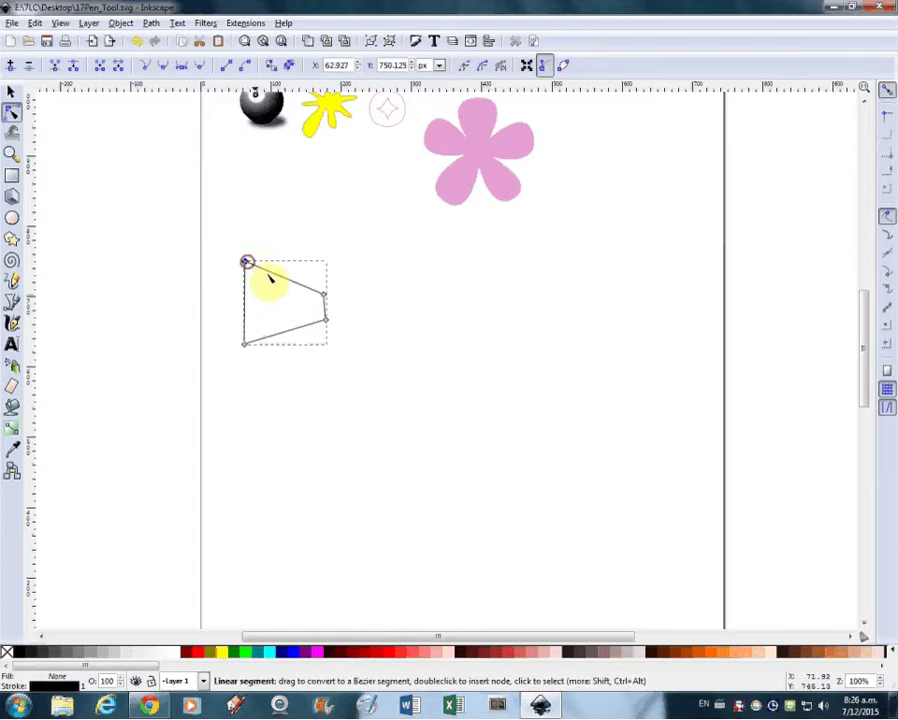
pyautogui.click(290, 248)
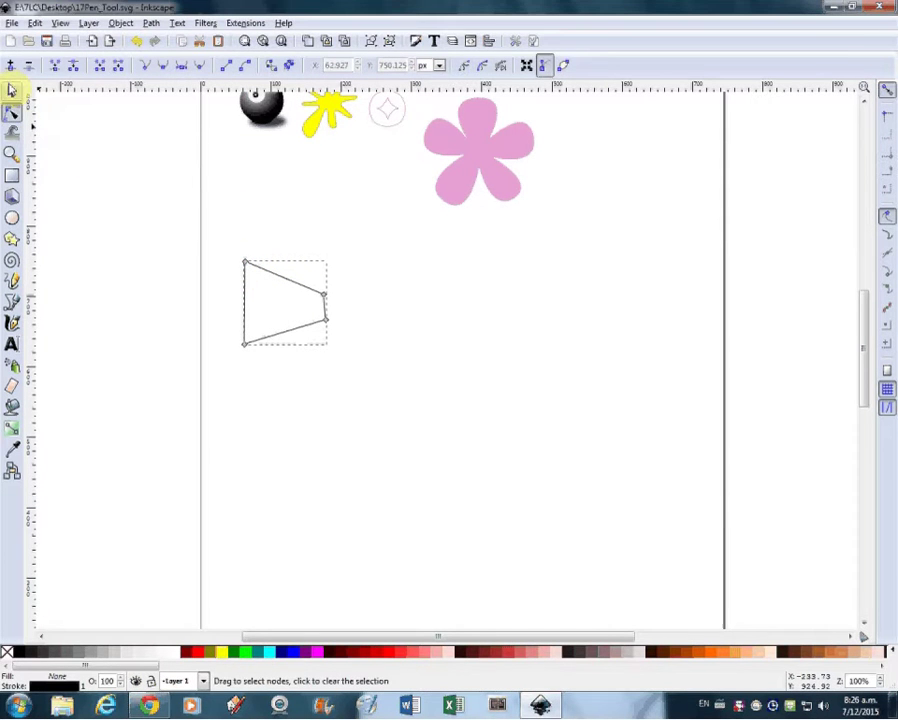
# Delete the tapered four-sided path from the page.
pyautogui.click(11, 94)
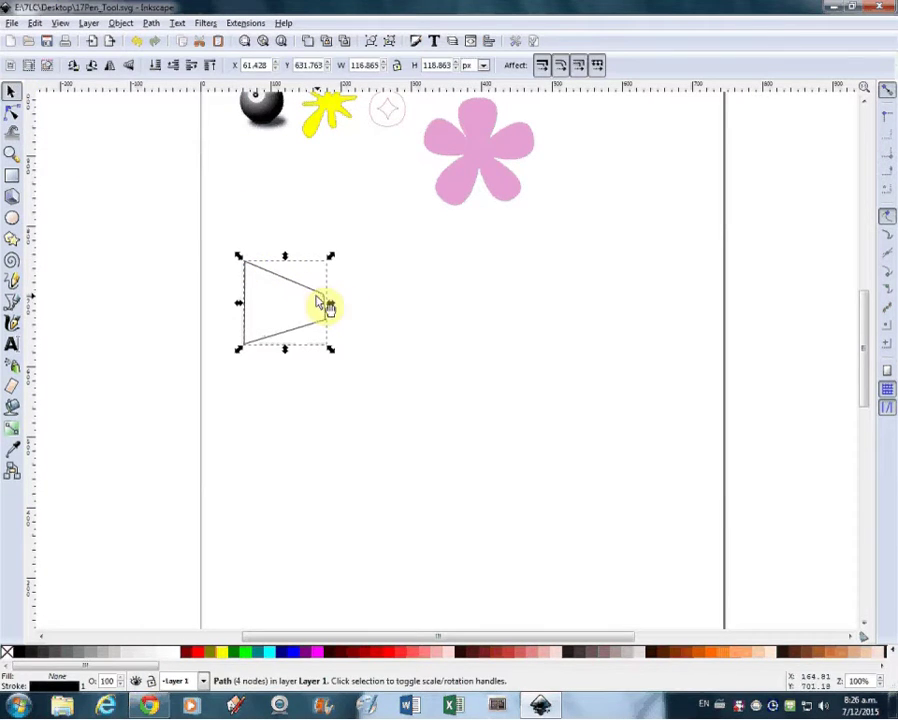
pyautogui.press('Delete')
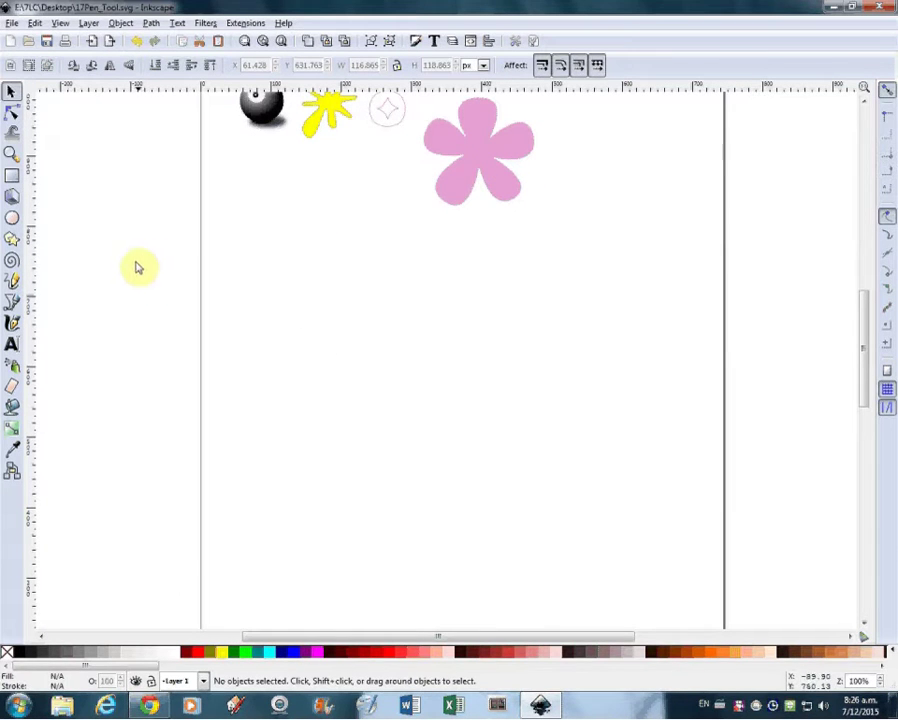
# Draw a closed six-node heart outline with straight Bezier segments in the empty area below the pink flower.
pyautogui.click(14, 304)
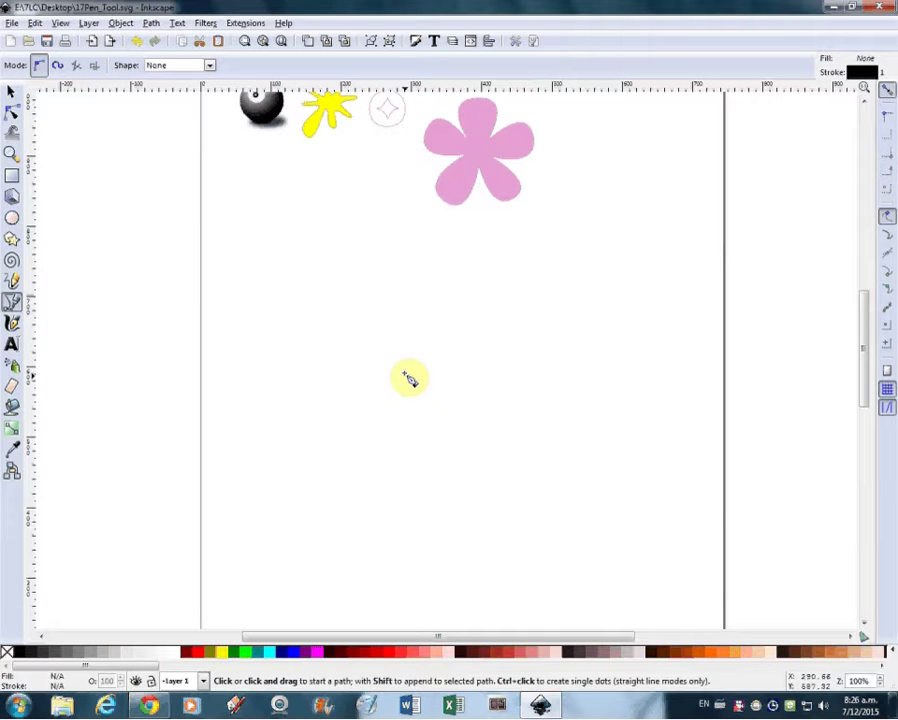
pyautogui.click(396, 356)
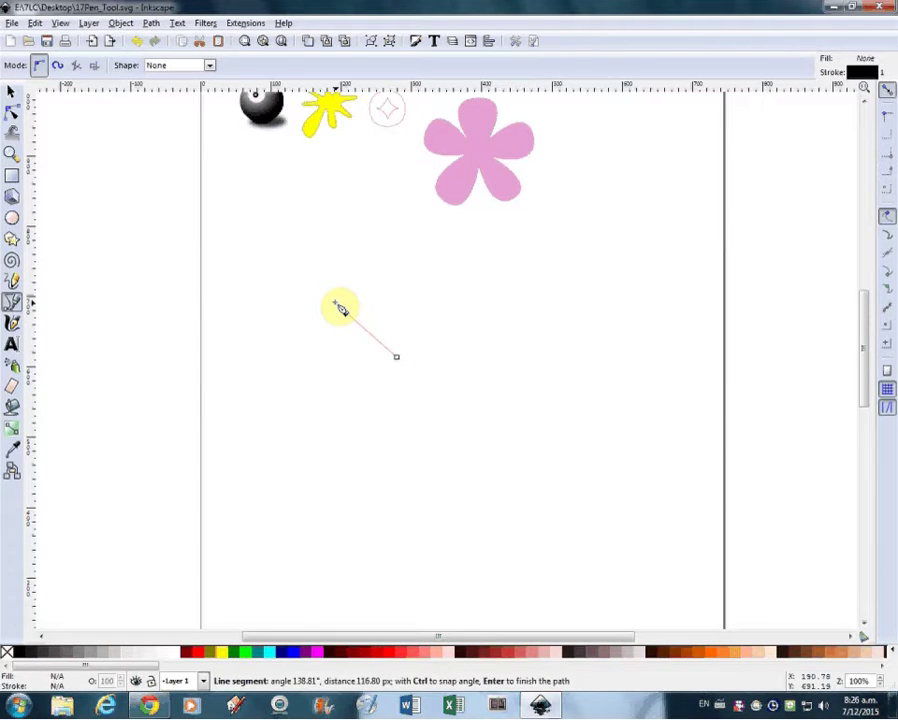
pyautogui.click(335, 300)
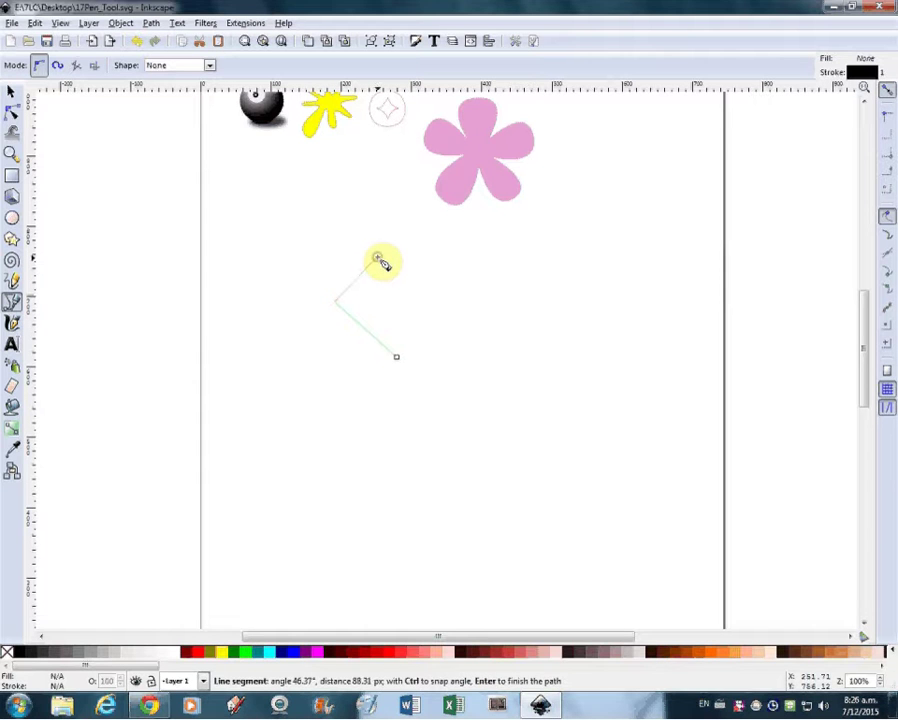
pyautogui.click(377, 258)
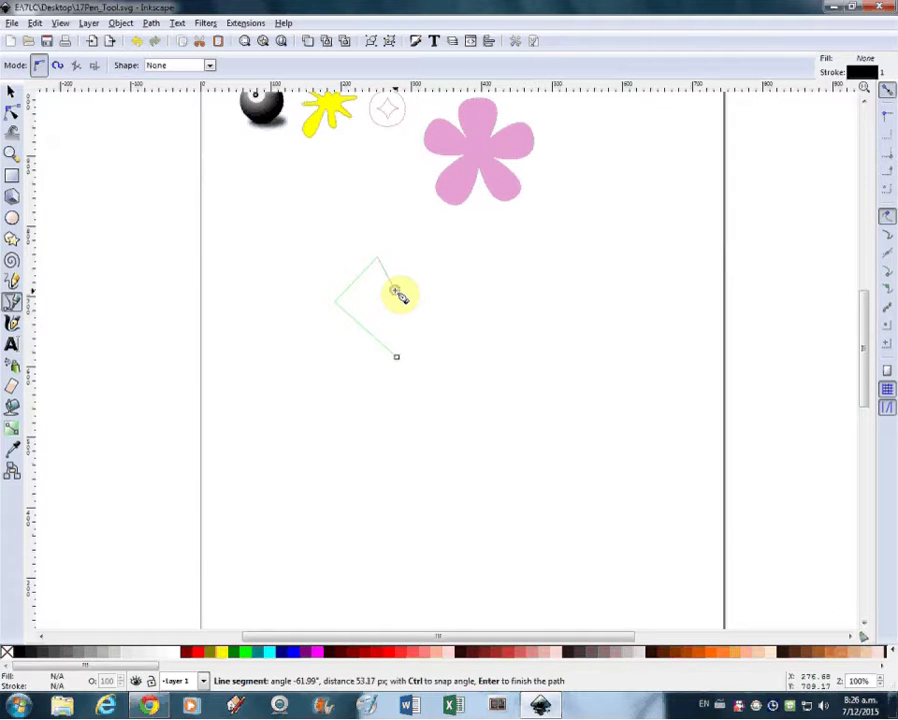
pyautogui.click(395, 289)
pyautogui.click(420, 255)
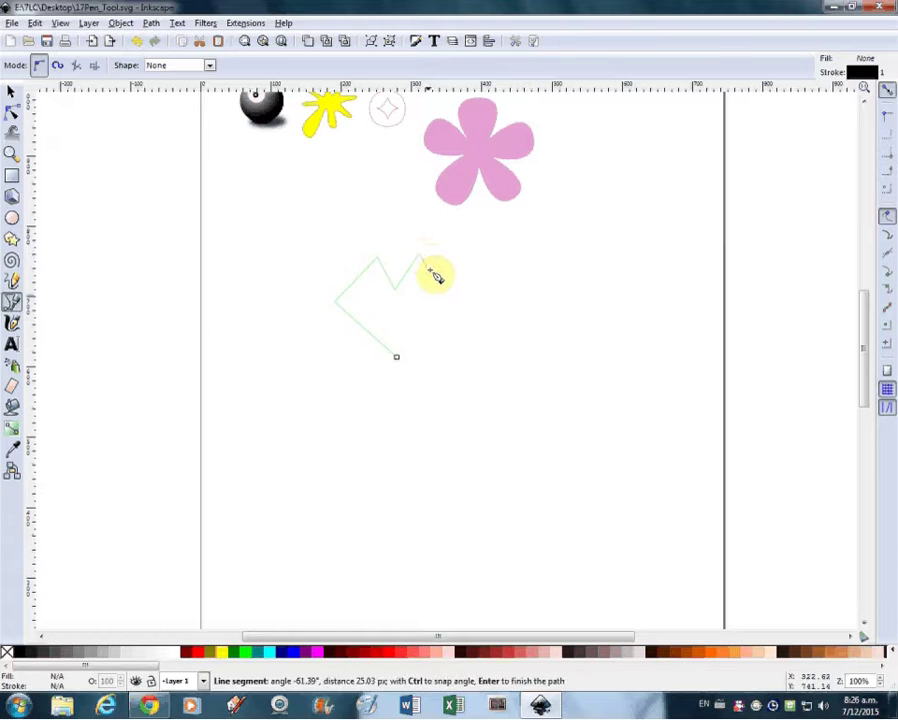
pyautogui.click(454, 297)
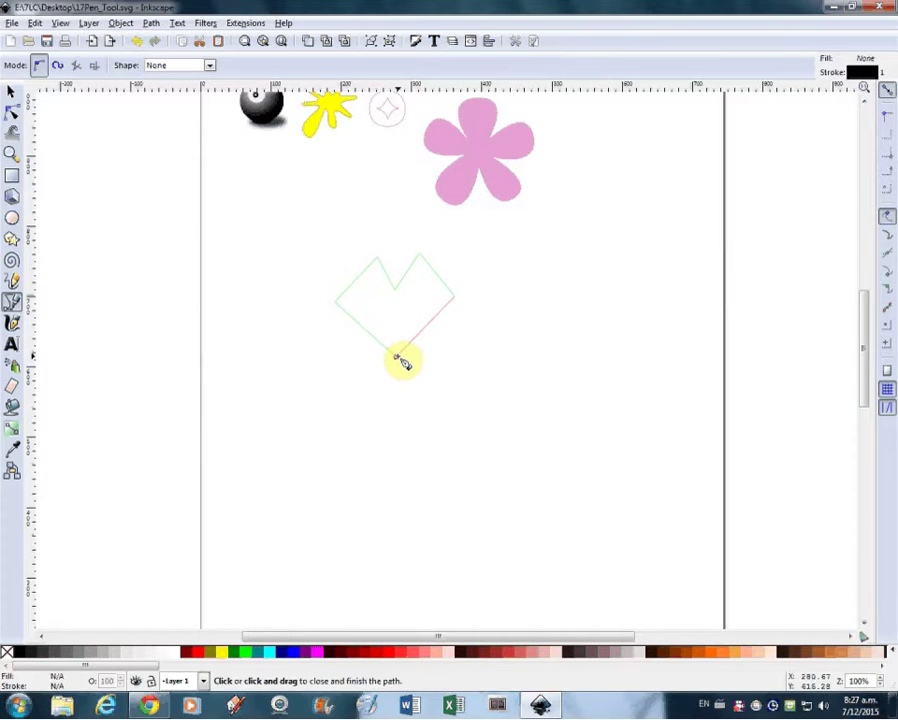
pyautogui.click(397, 357)
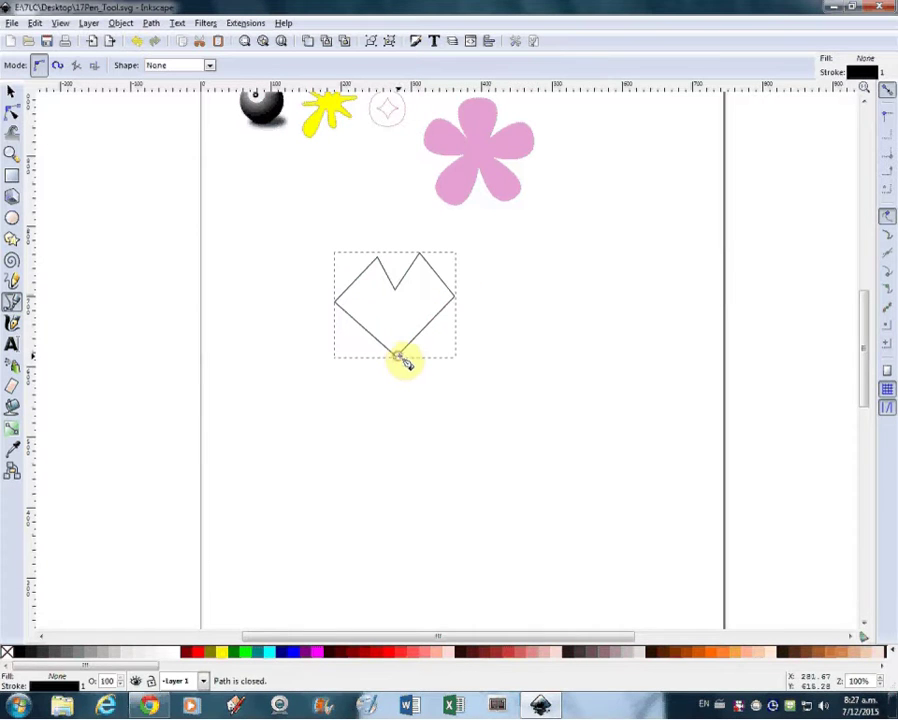
# Reposition the angular heart's nodes to spread the two peaks, lower the bottom point and notch, and even out the sides.
pyautogui.click(12, 113)
pyautogui.moveTo(378, 264); pyautogui.dragTo(364, 251)
pyautogui.moveTo(397, 359); pyautogui.dragTo(395, 371)
pyautogui.moveTo(394, 290); pyautogui.dragTo(396, 295)
pyautogui.moveTo(456, 298); pyautogui.dragTo(454, 303)
pyautogui.moveTo(420, 254); pyautogui.dragTo(428, 256)
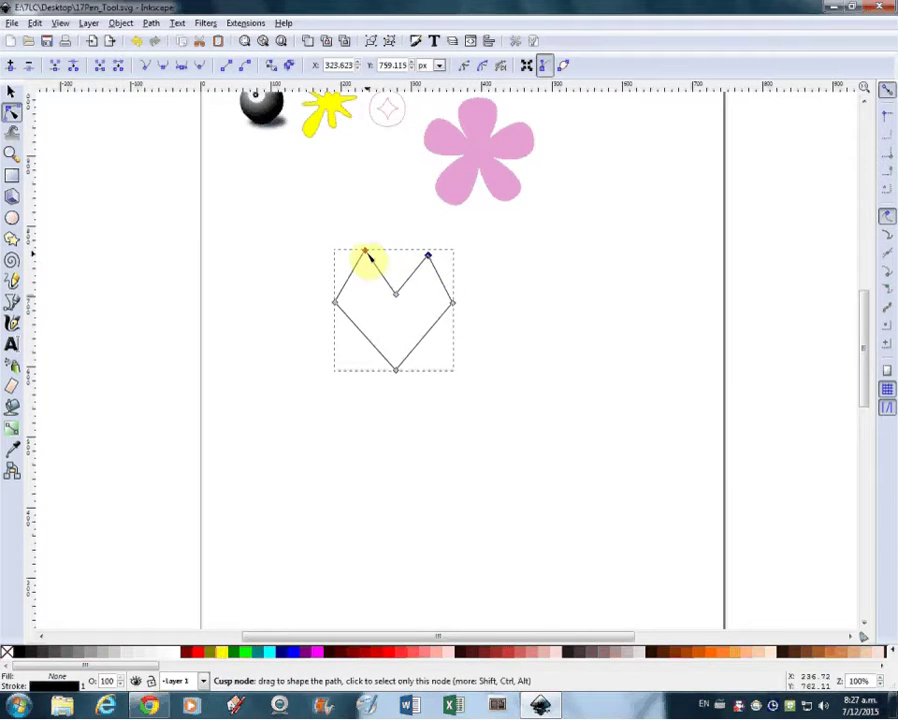
pyautogui.moveTo(367, 252); pyautogui.dragTo(361, 253)
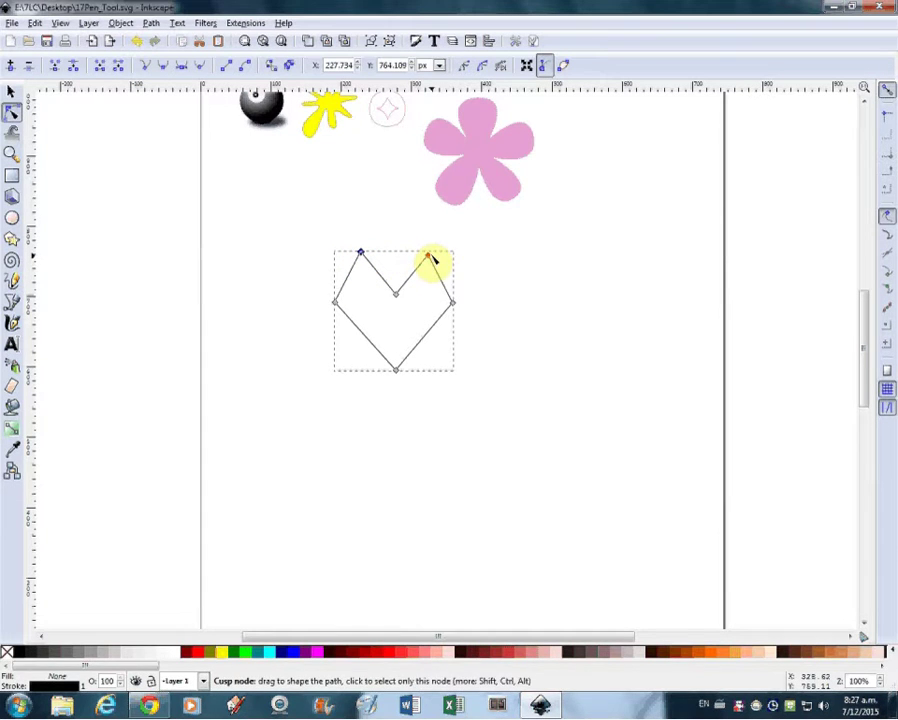
# Make the heart's two peak nodes and two side nodes symmetric, keeping the notch and bottom point as sharp corners.
pyautogui.click(335, 304)
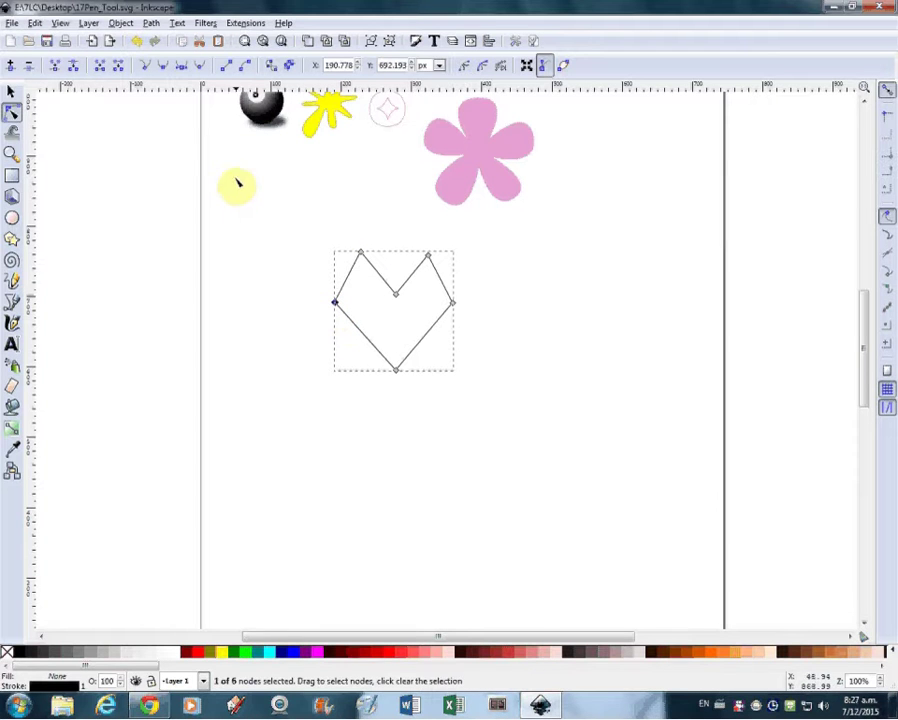
pyautogui.click(182, 69)
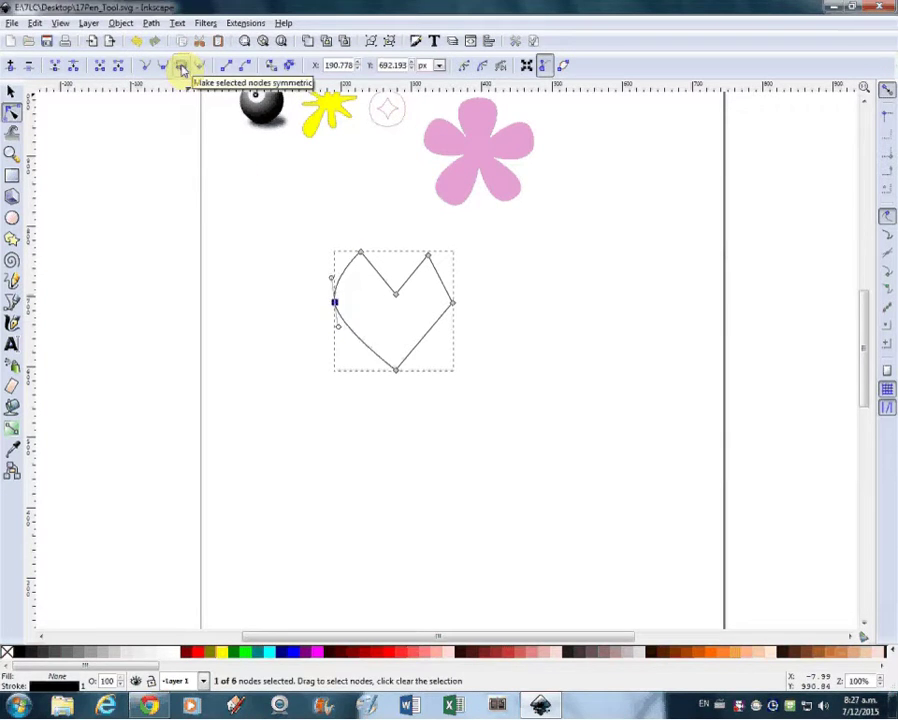
pyautogui.click(361, 255)
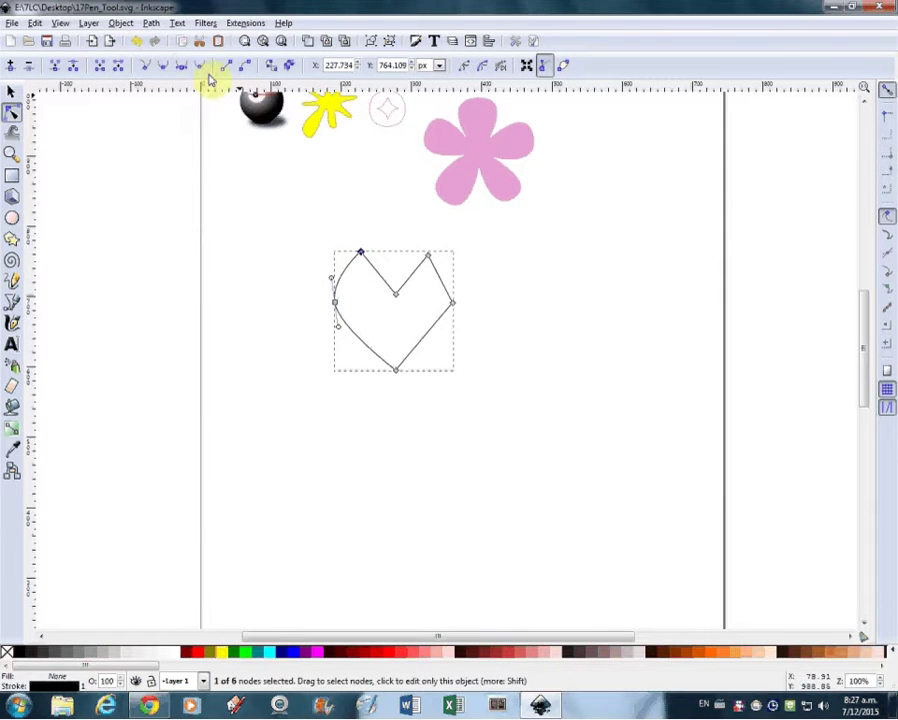
pyautogui.click(430, 258)
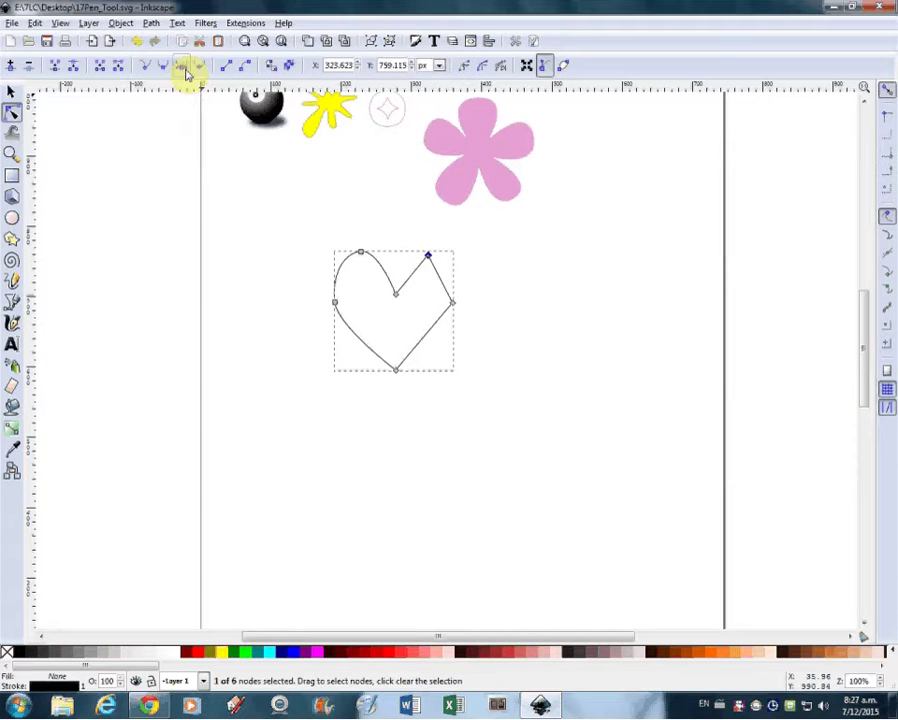
pyautogui.click(452, 304)
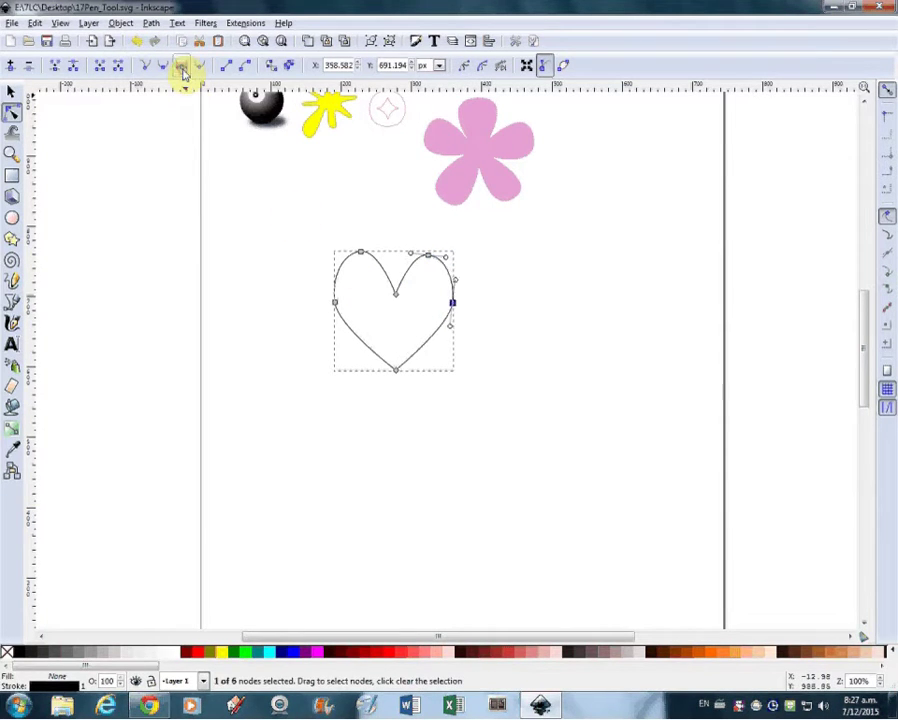
# Adjust the heart's side nodes and curve handles to widen and round both lobes, about 196 px wide and 170 px tall overall.
pyautogui.moveTo(452, 303); pyautogui.dragTo(461, 300)
pyautogui.moveTo(445, 258); pyautogui.dragTo(452, 256)
pyautogui.click(361, 253)
pyautogui.moveTo(344, 256); pyautogui.dragTo(334, 252)
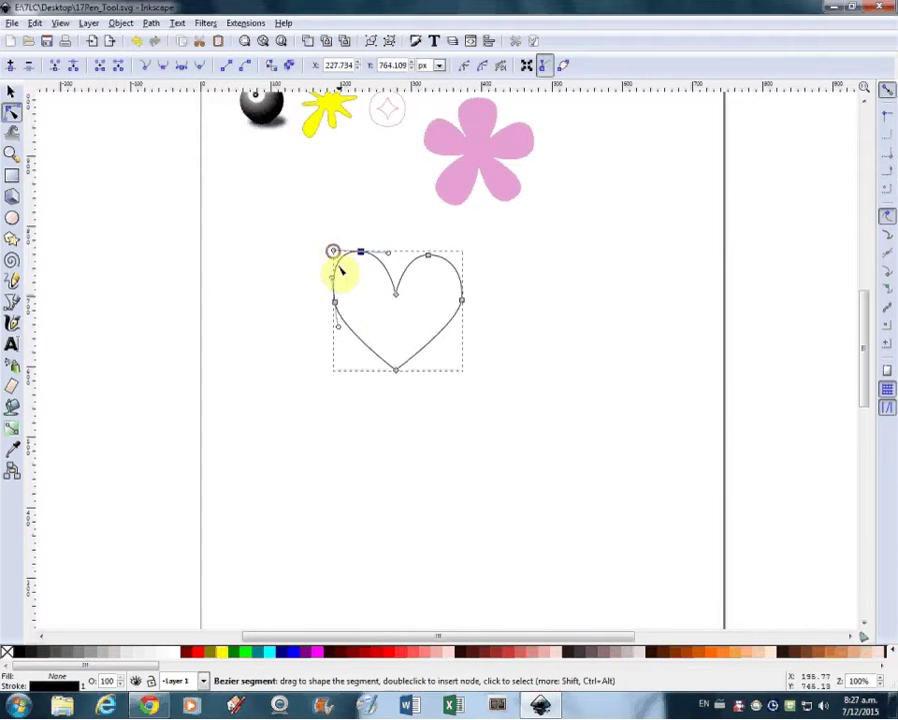
pyautogui.moveTo(336, 306); pyautogui.dragTo(339, 330)
pyautogui.moveTo(462, 303); pyautogui.dragTo(454, 323)
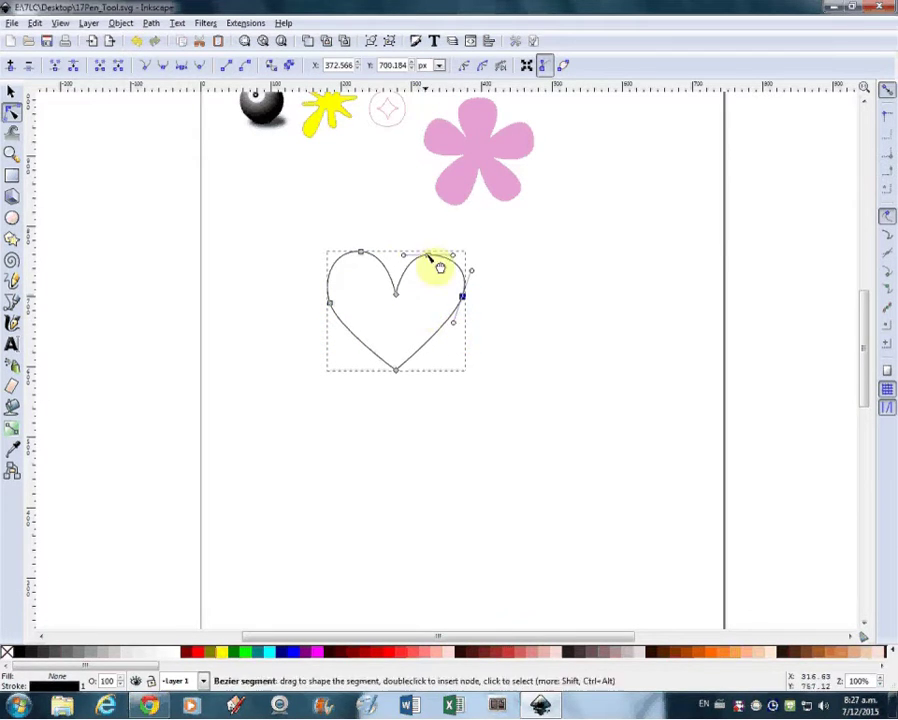
# Give the heart a flat red fill using the color wheel and remove its stroke paint.
pyautogui.click(12, 94)
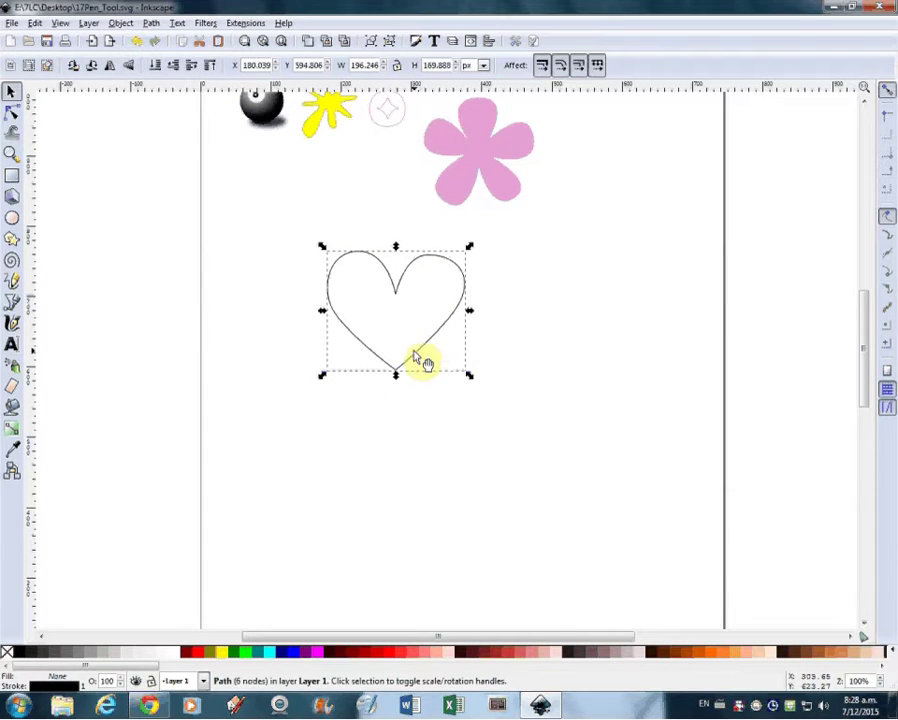
pyautogui.click(416, 42)
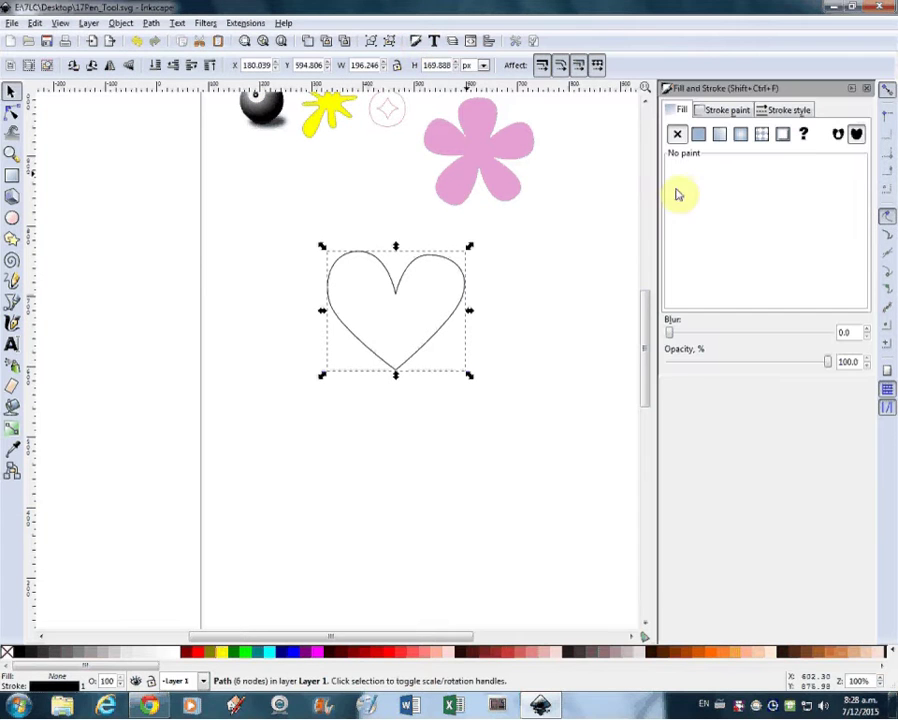
pyautogui.click(698, 134)
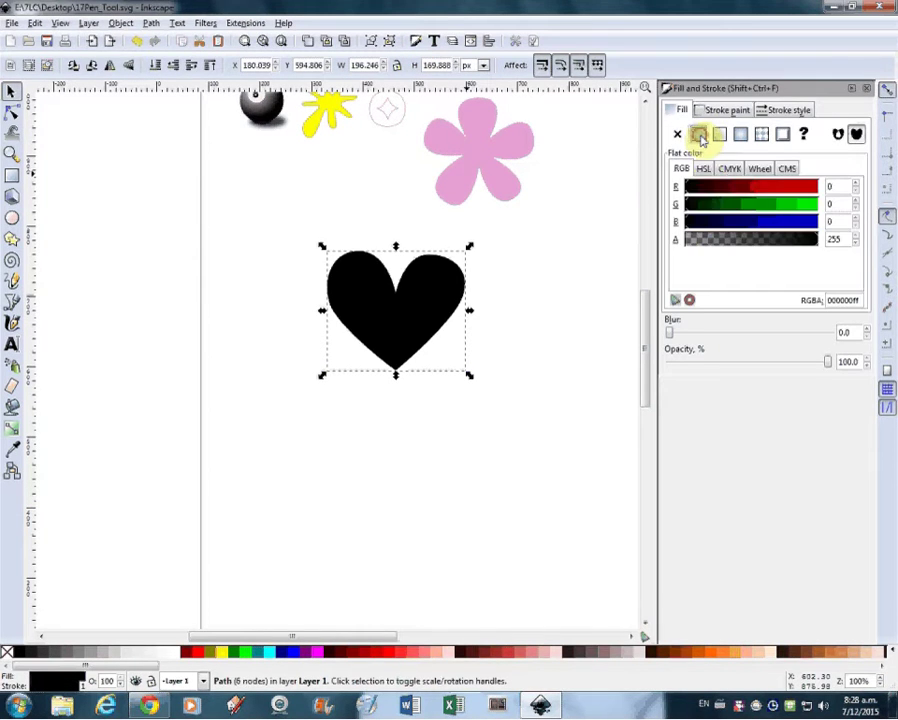
pyautogui.click(762, 170)
pyautogui.click(748, 230)
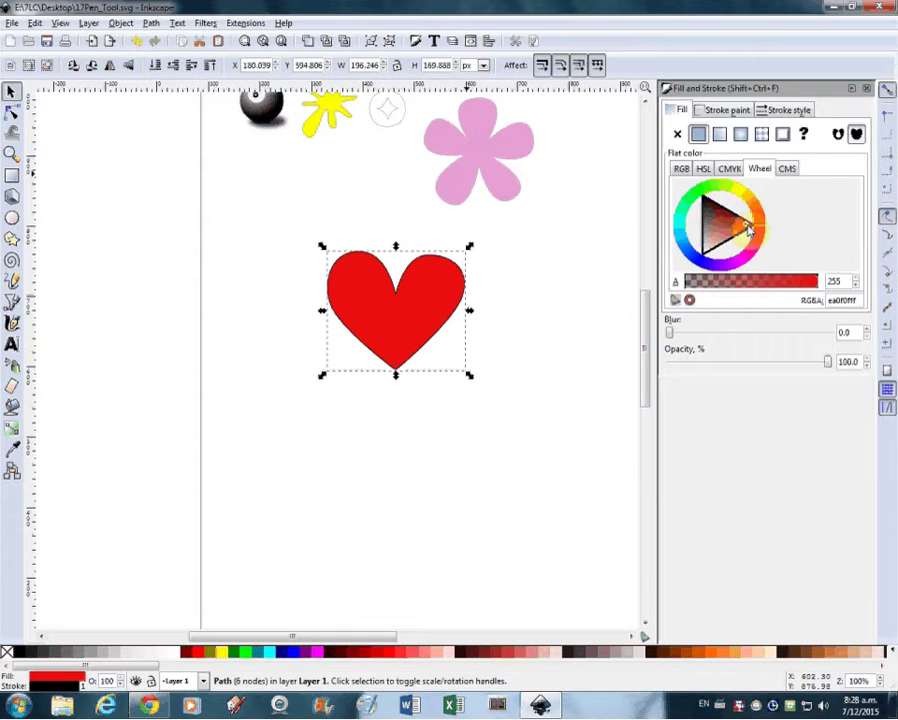
pyautogui.click(720, 110)
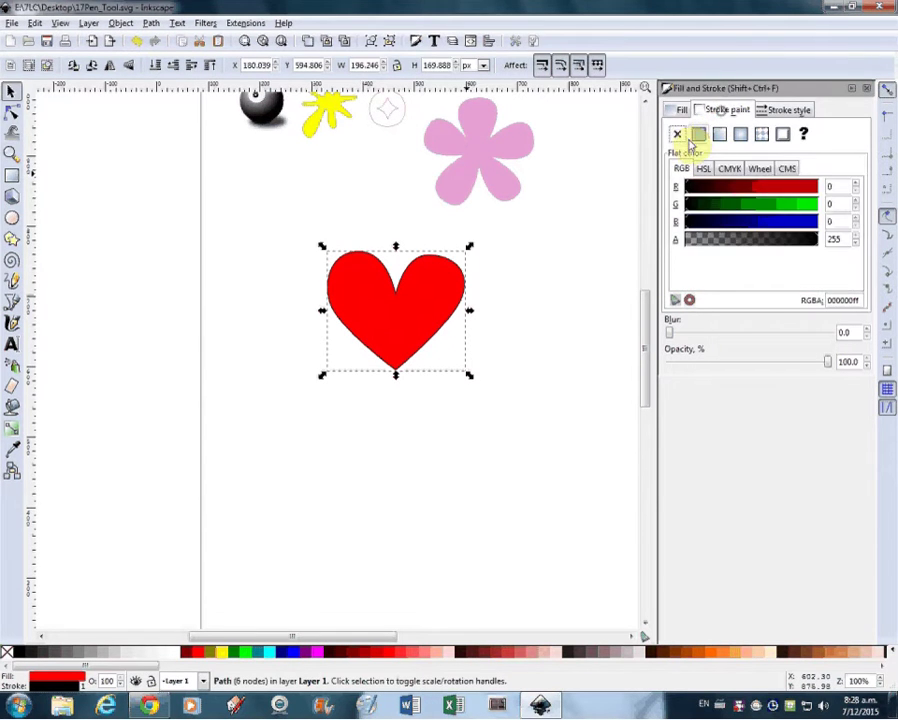
pyautogui.click(680, 134)
# Move the heart slightly left and down, and shrink it proportionally around its center to about 75 by 65 px.
pyautogui.moveTo(440, 325); pyautogui.dragTo(377, 323)
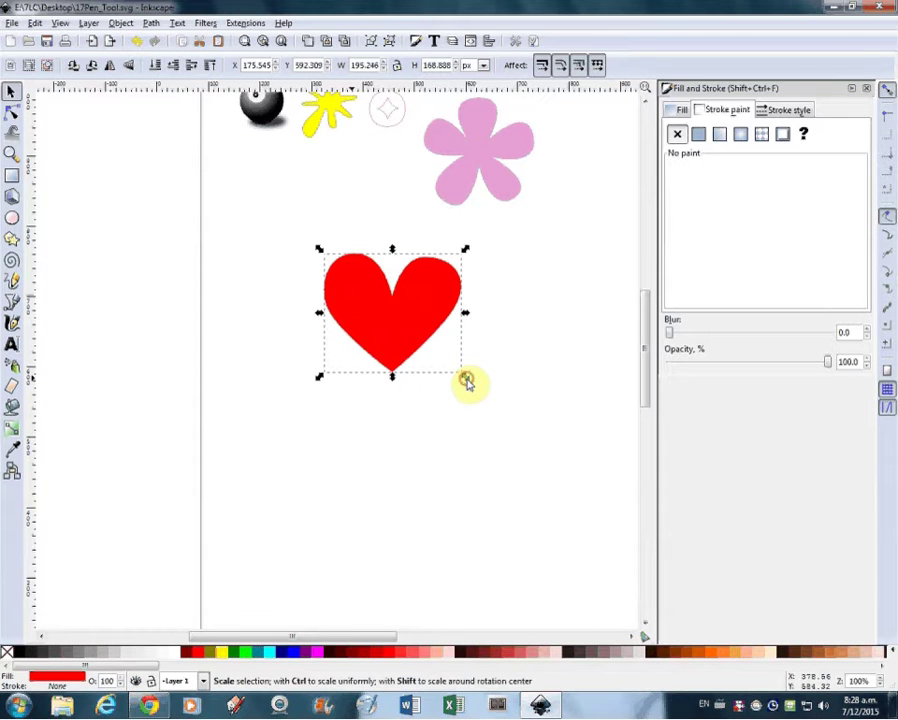
pyautogui.moveTo(466, 379); pyautogui.dragTo(444, 344)
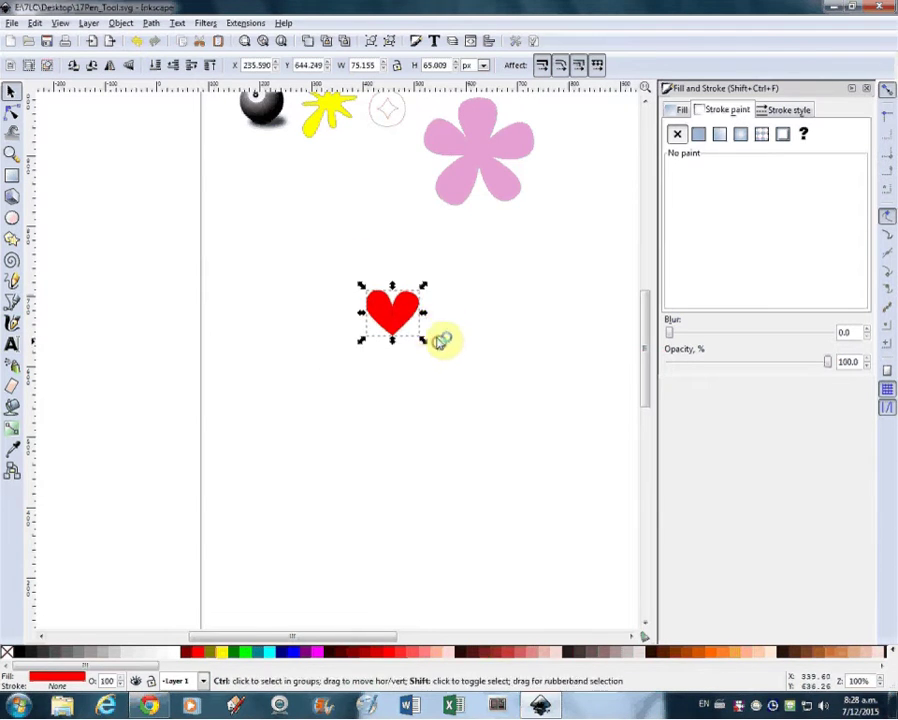
# Move the red heart up to just right of the pink flower and deselect it.
pyautogui.moveTo(410, 310); pyautogui.dragTo(600, 138)
pyautogui.click(459, 330)
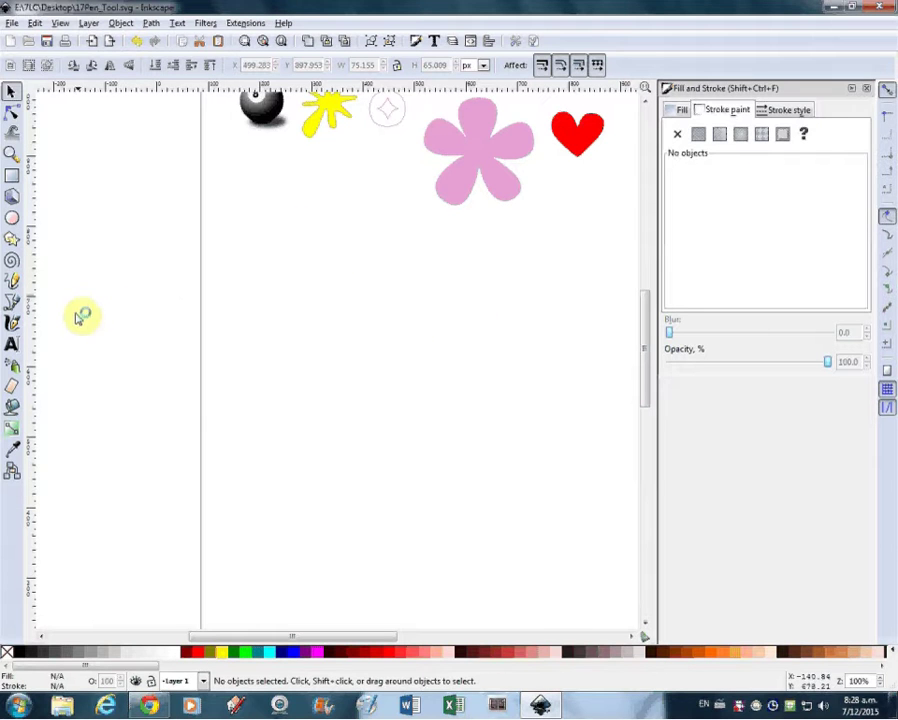
# Draw a closed five-pointed star outline from ten straight Bezier segments in the empty area below the pink flower.
pyautogui.click(13, 303)
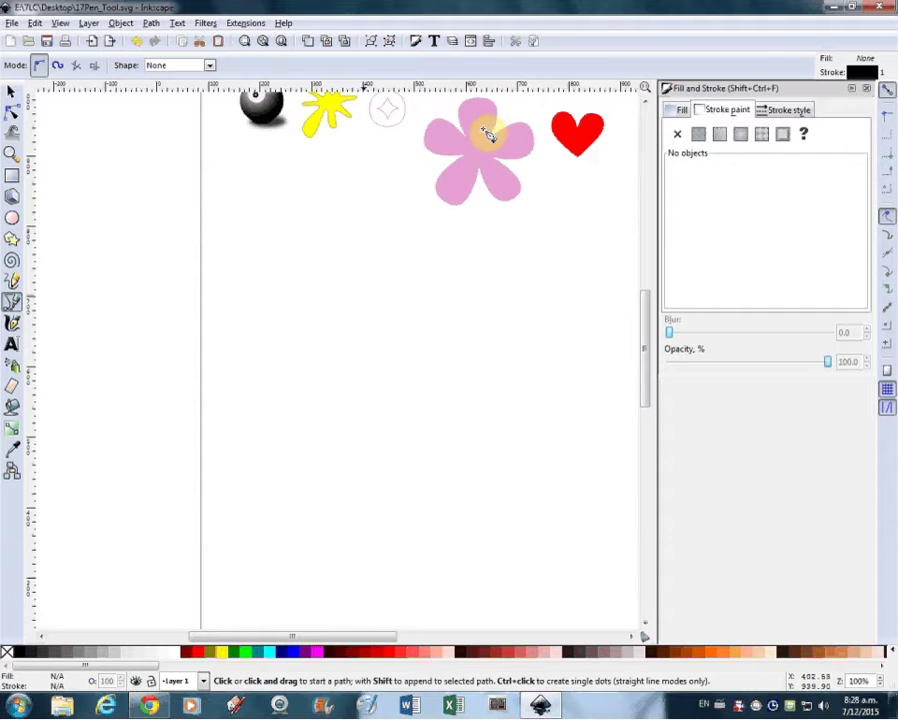
pyautogui.click(398, 278)
pyautogui.click(412, 318)
pyautogui.click(472, 330)
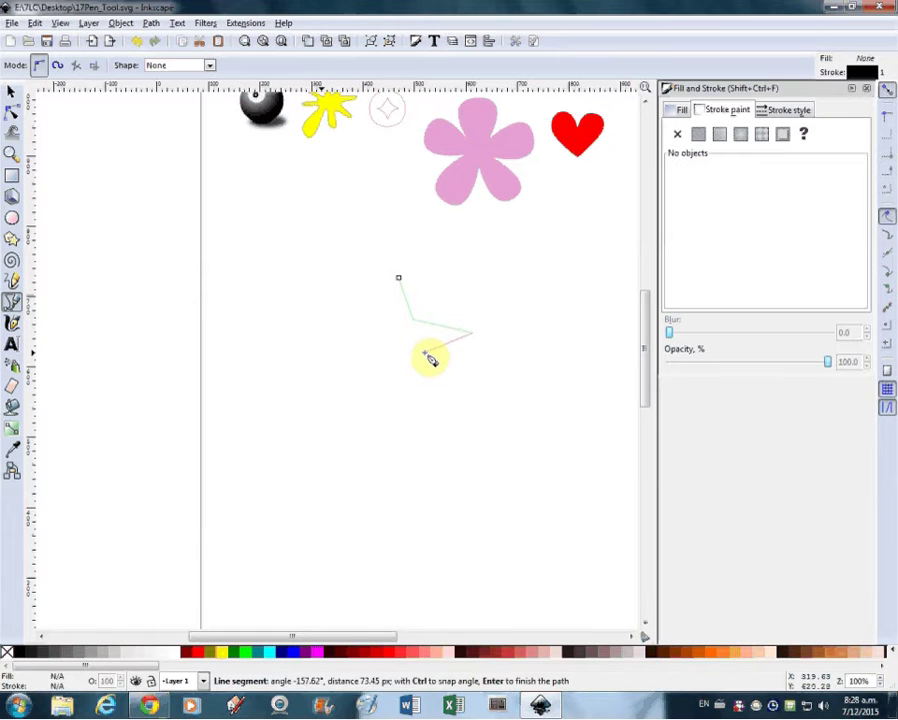
pyautogui.click(425, 353)
pyautogui.click(392, 373)
pyautogui.click(343, 411)
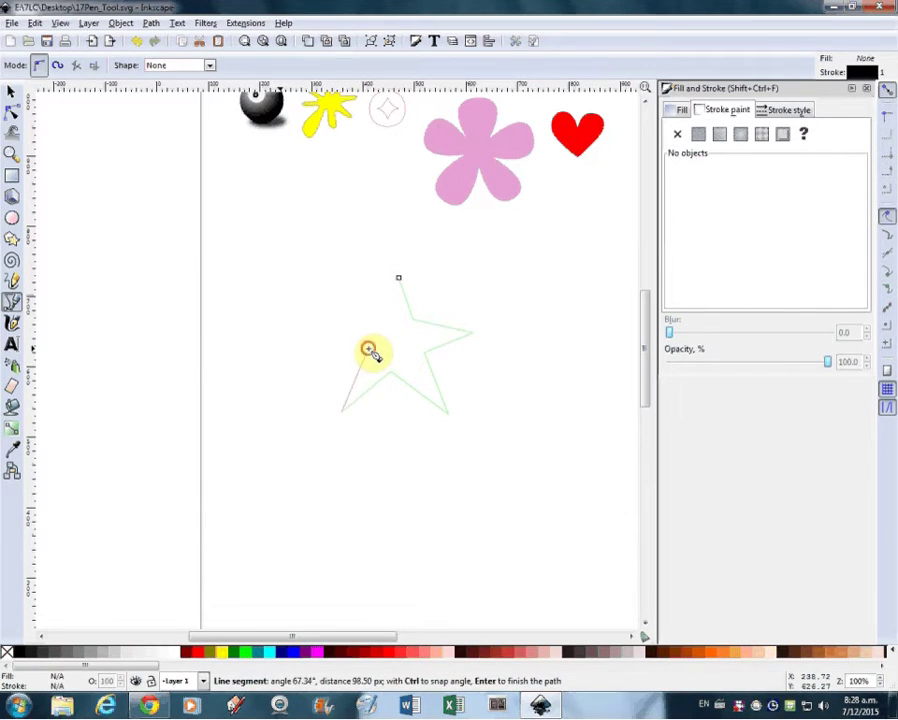
pyautogui.click(365, 354)
pyautogui.click(312, 333)
pyautogui.click(379, 318)
pyautogui.click(401, 282)
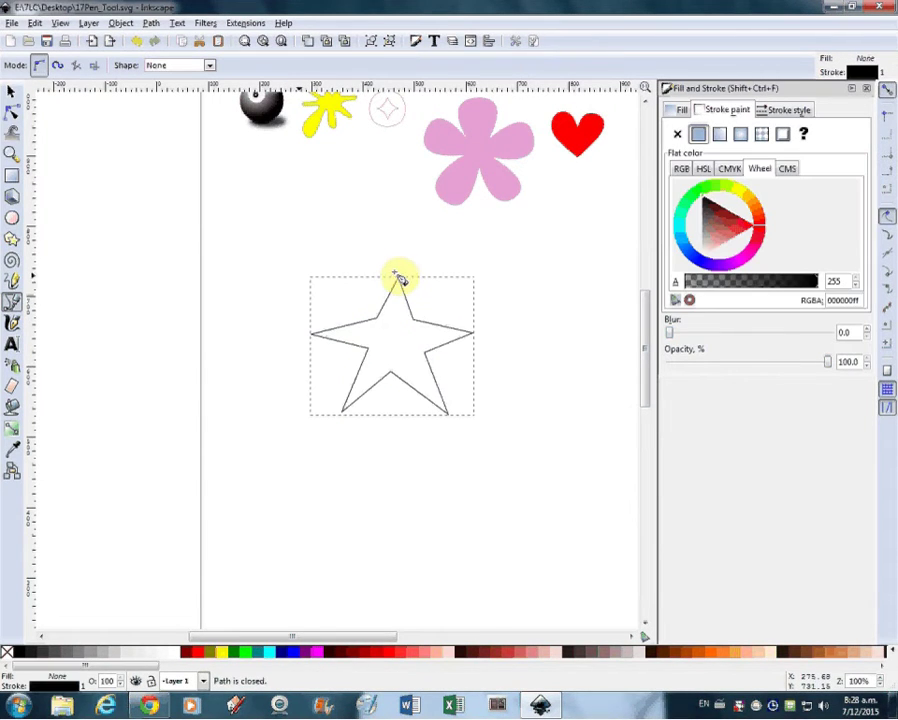
# Move the star's top tip node upward and its two side tip nodes outward and slightly up to even out the shape.
pyautogui.click(12, 110)
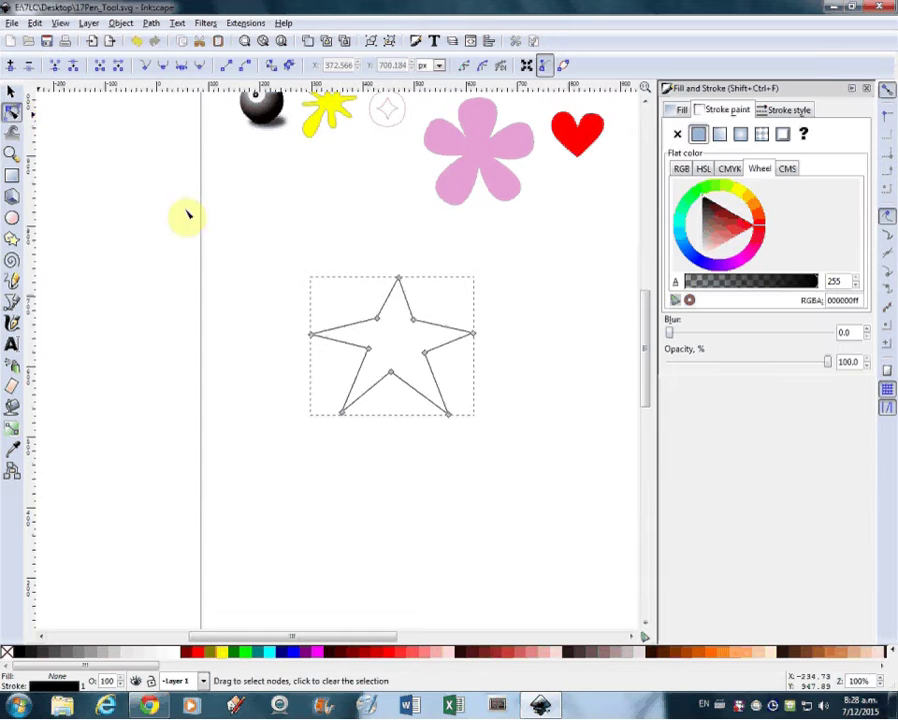
pyautogui.moveTo(397, 280); pyautogui.dragTo(393, 262)
pyautogui.moveTo(472, 343); pyautogui.dragTo(479, 321)
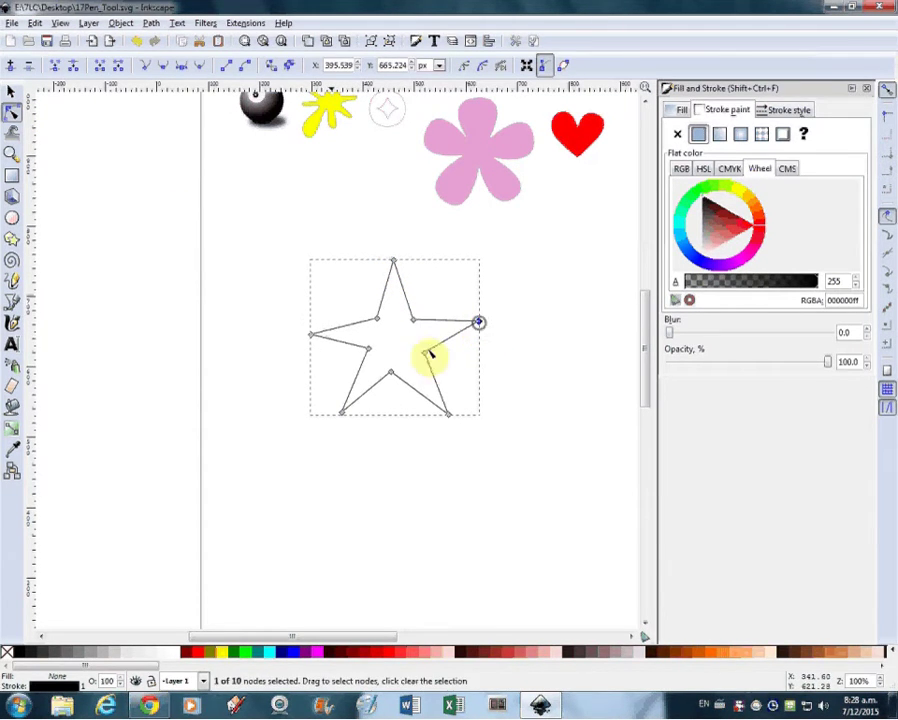
pyautogui.moveTo(312, 336); pyautogui.dragTo(302, 321)
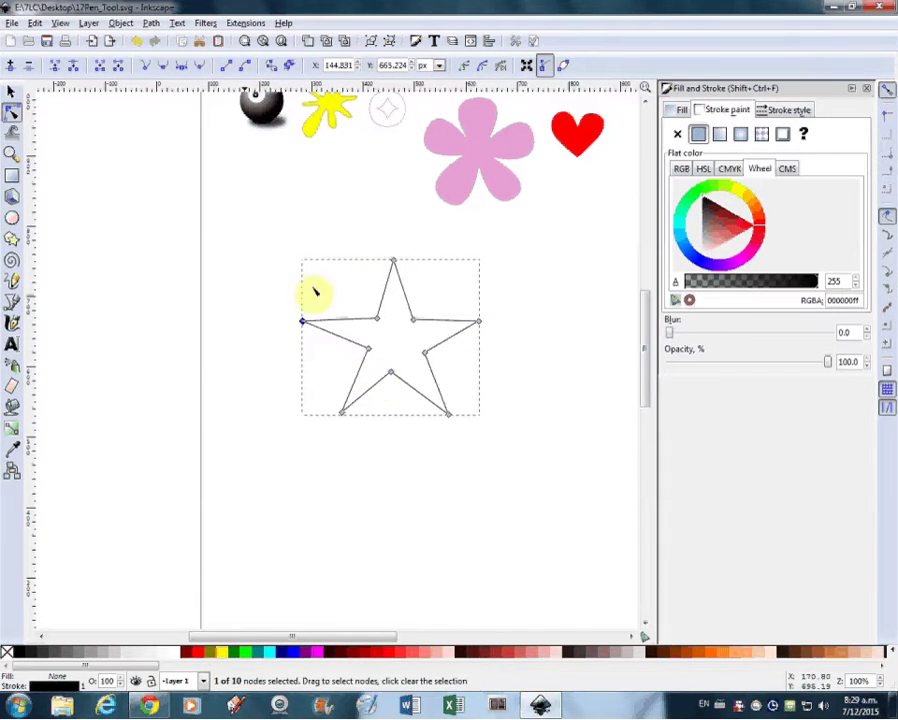
# Make the star's five outer tip nodes symmetric, leaving the five inner nodes as sharp corners.
pyautogui.click(395, 261)
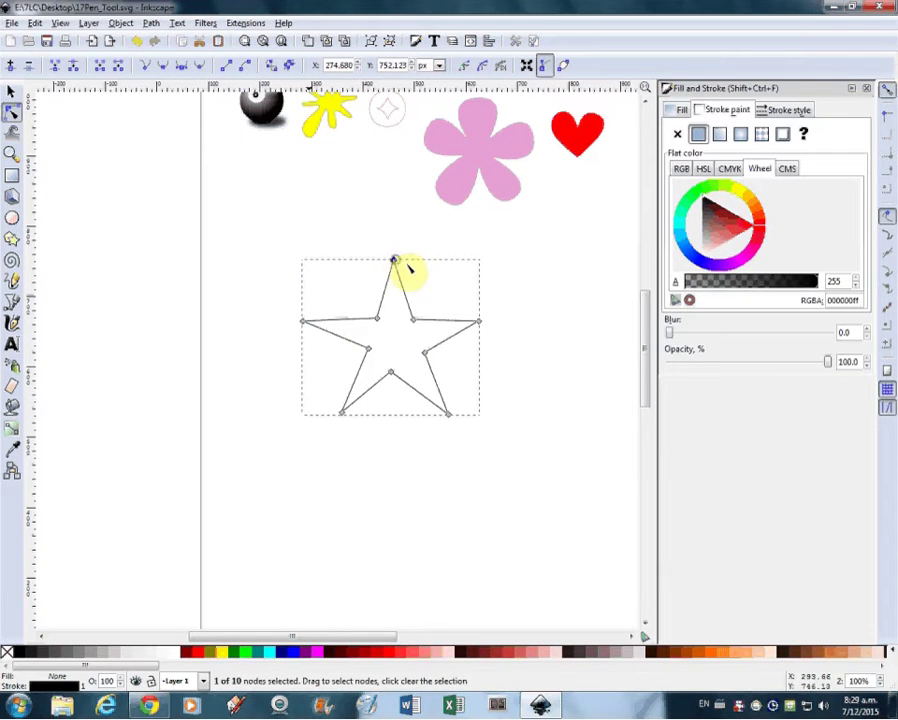
pyautogui.keyDown('shift'); pyautogui.click(479, 322); pyautogui.keyUp('shift')
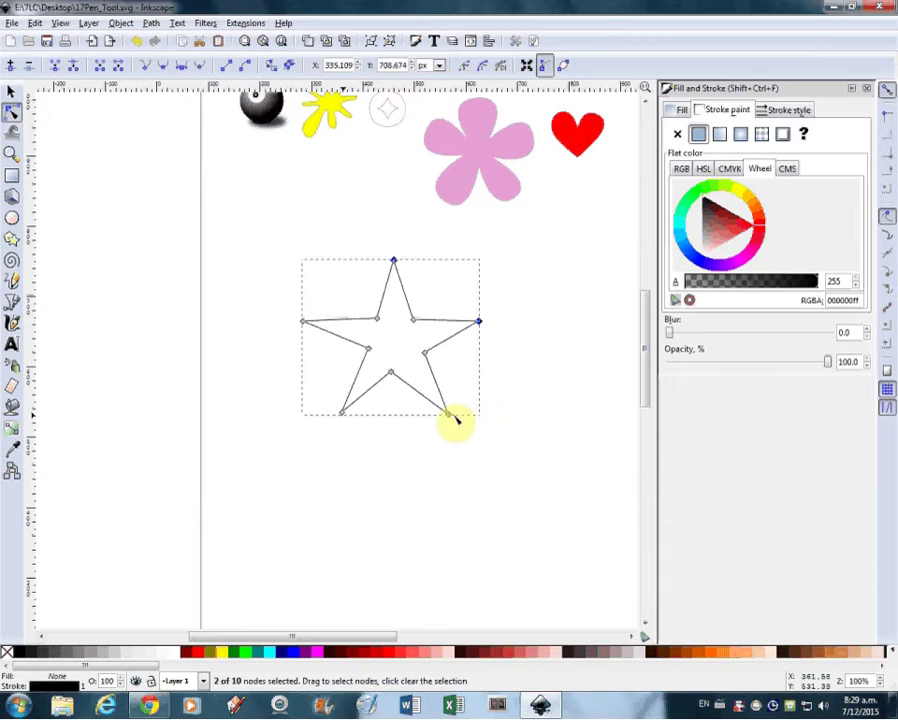
pyautogui.keyDown('shift'); pyautogui.click(448, 416); pyautogui.keyUp('shift')
pyautogui.keyDown('shift'); pyautogui.click(342, 413); pyautogui.keyUp('shift')
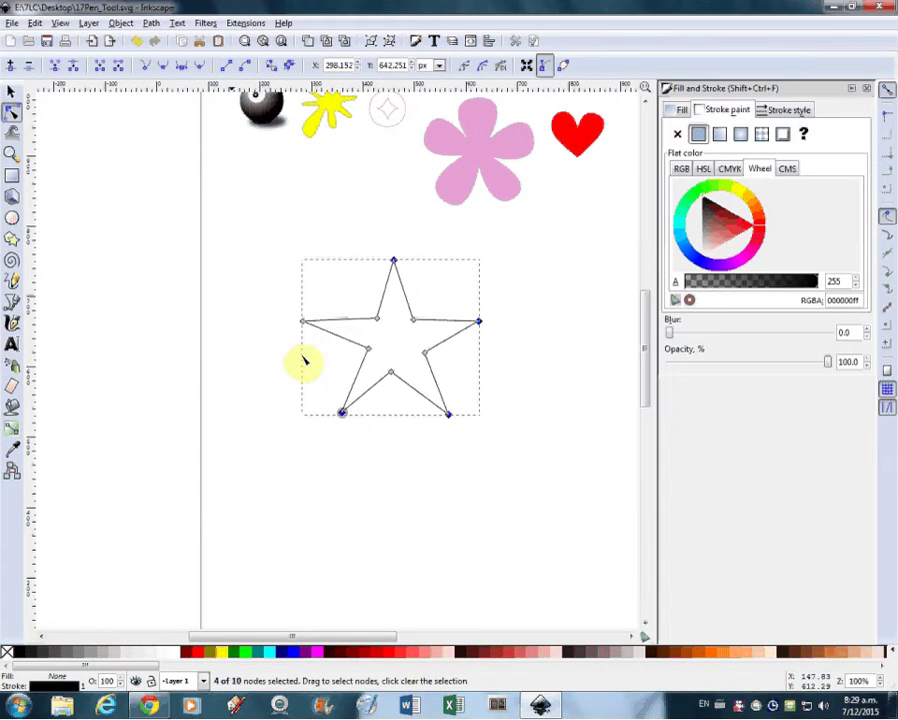
pyautogui.keyDown('shift'); pyautogui.click(302, 322); pyautogui.keyUp('shift')
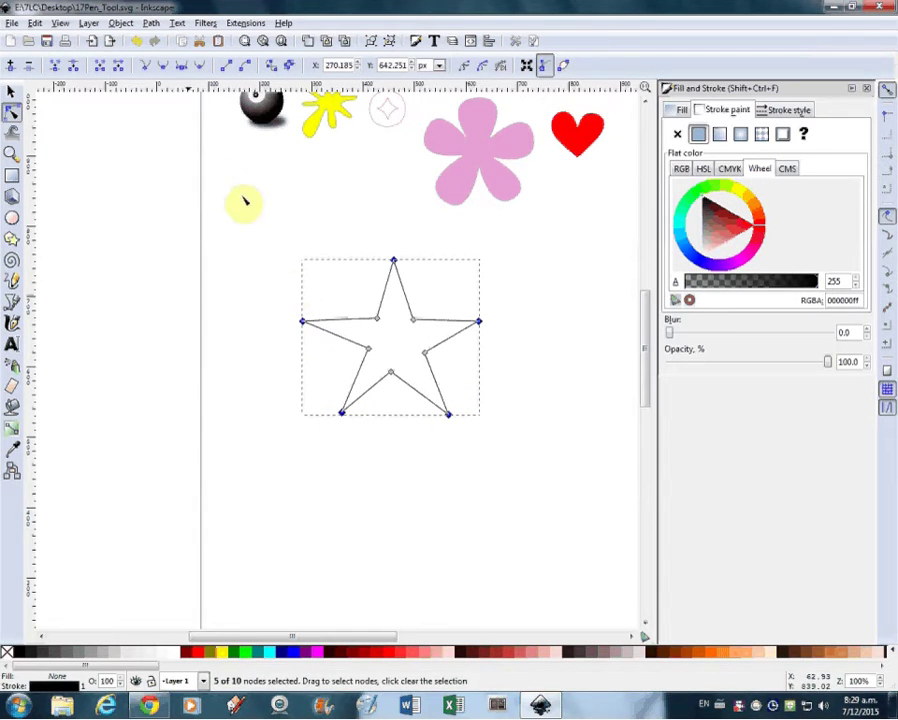
pyautogui.click(184, 66)
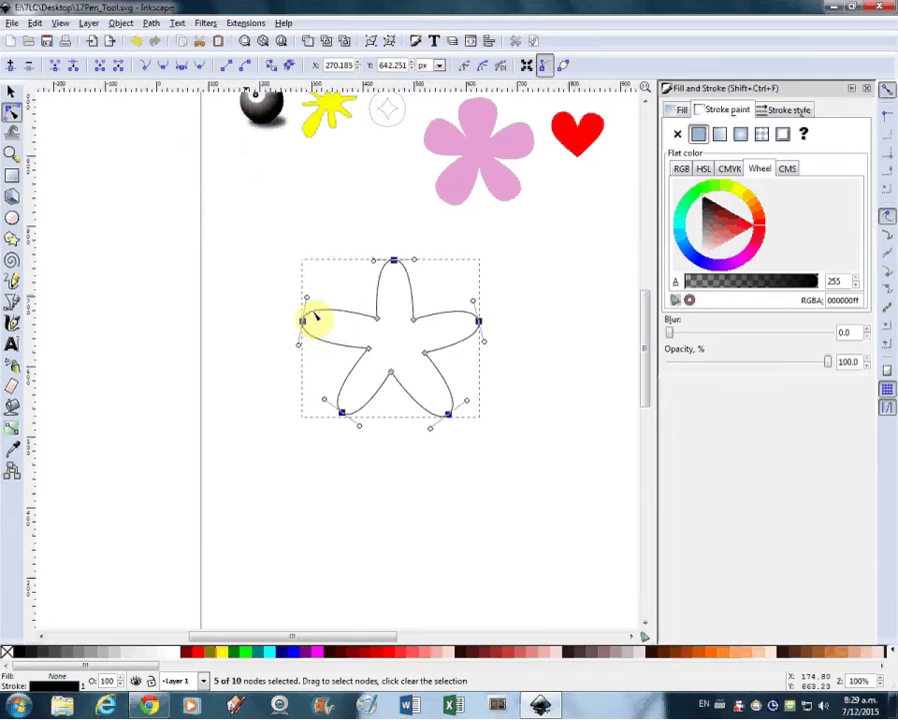
# Lengthen the curve handles at all five outer nodes to widen the points into rounded petals, and deselect the nodes.
pyautogui.moveTo(305, 298); pyautogui.dragTo(305, 273)
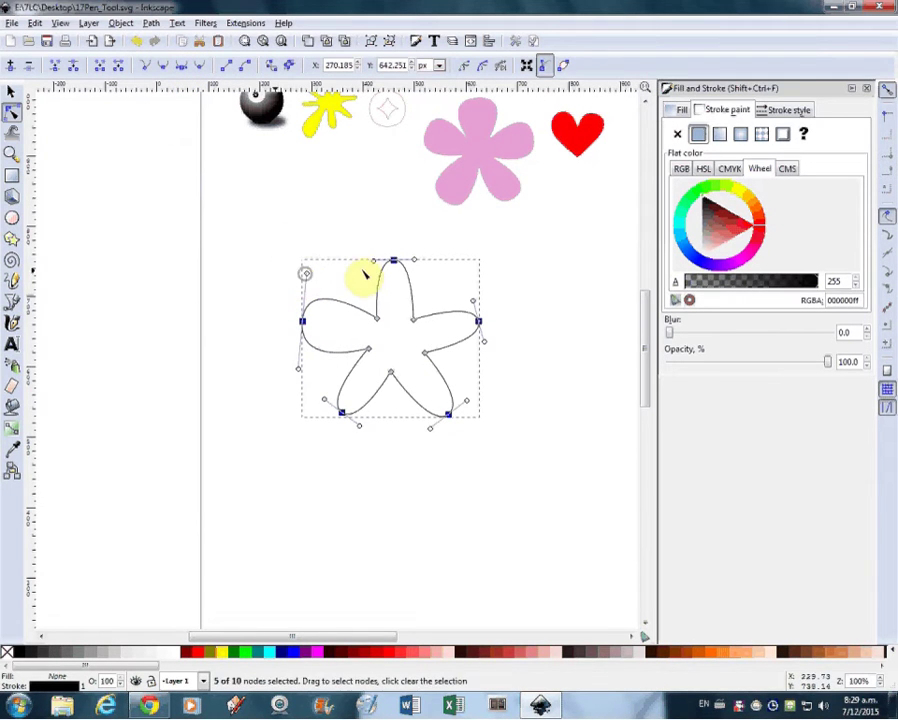
pyautogui.moveTo(374, 263); pyautogui.dragTo(337, 259)
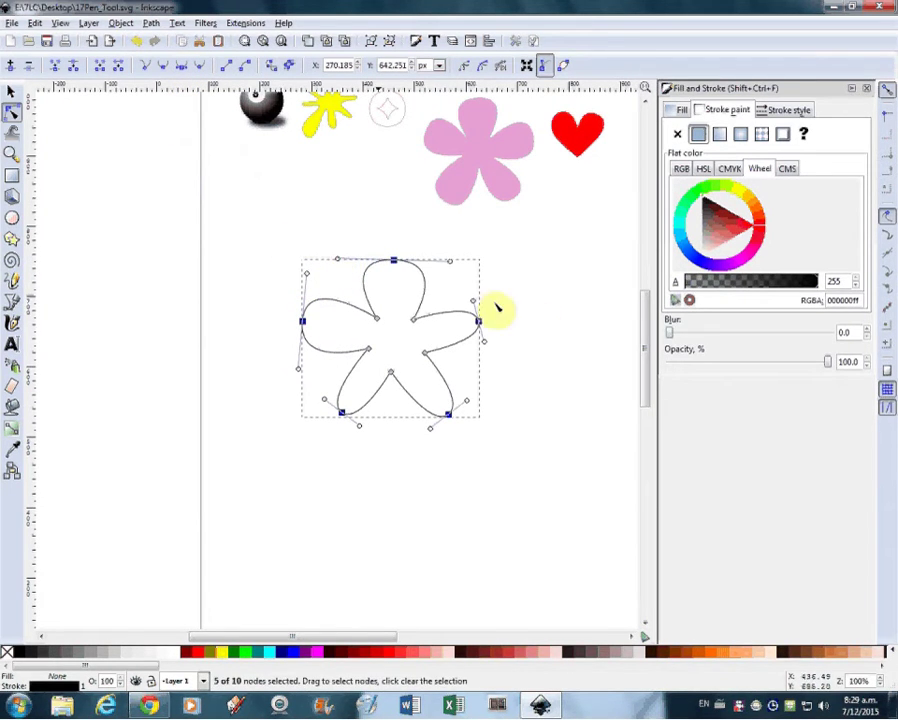
pyautogui.moveTo(475, 303); pyautogui.dragTo(464, 274)
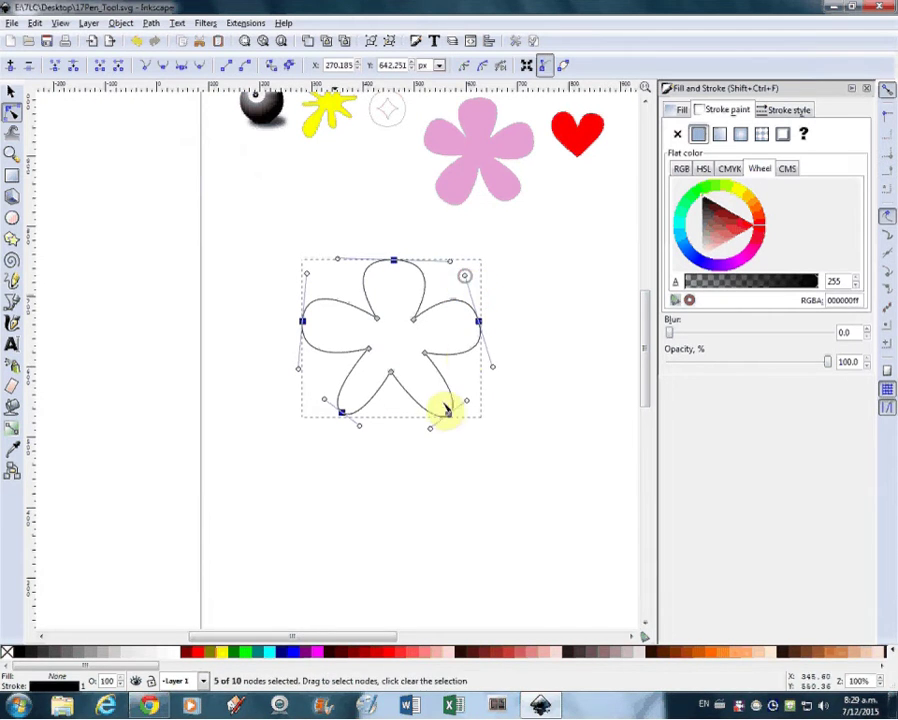
pyautogui.moveTo(468, 404); pyautogui.dragTo(494, 386)
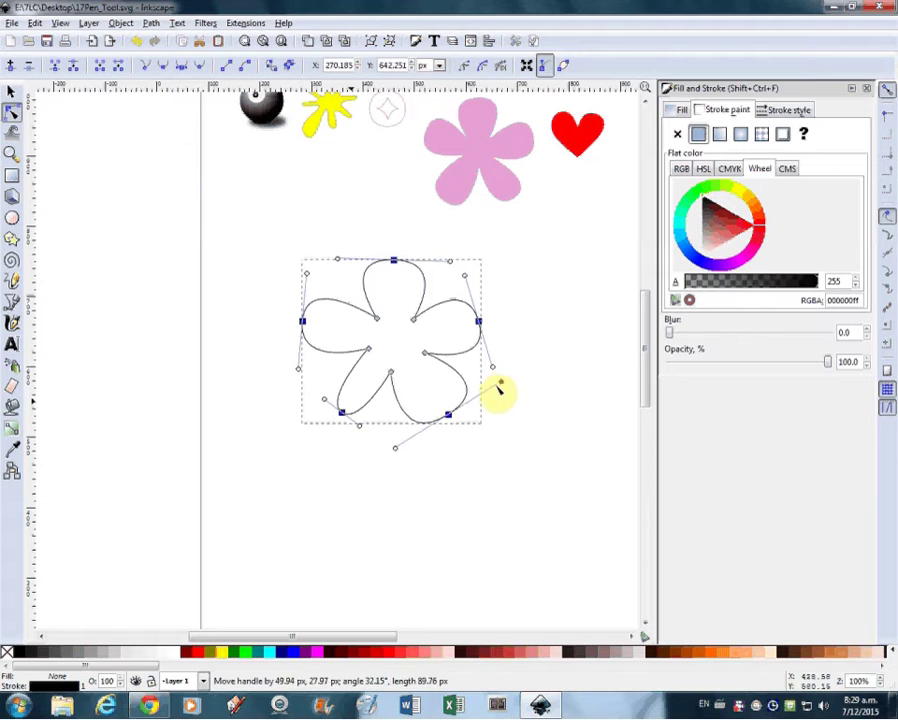
pyautogui.moveTo(352, 421); pyautogui.dragTo(384, 446)
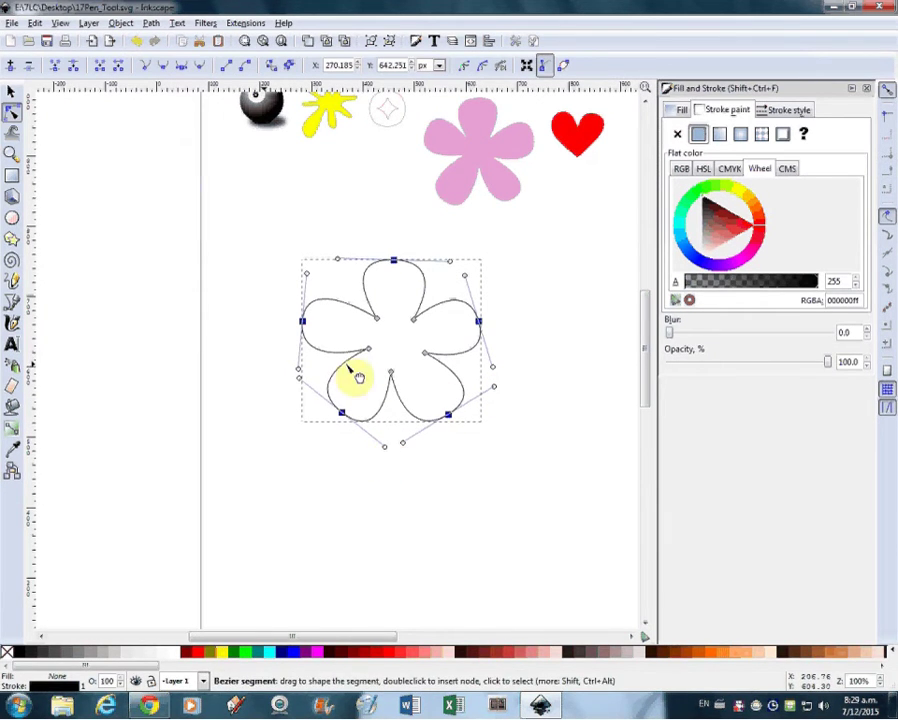
pyautogui.click(358, 240)
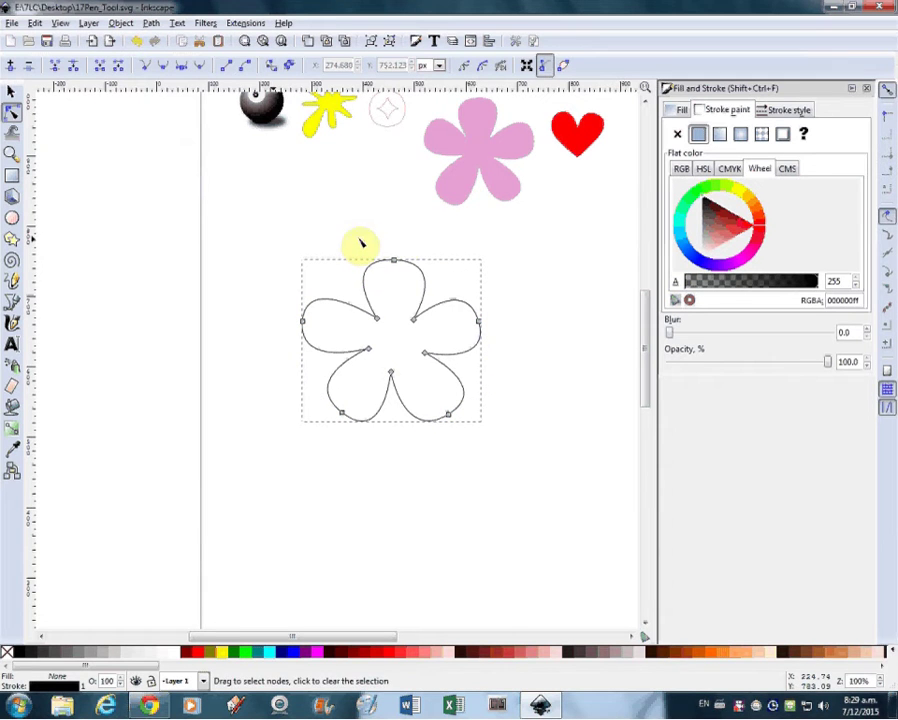
# Give the new flower a flat pale turquoise fill using the color wheel and remove its stroke paint.
pyautogui.click(674, 236)
pyautogui.click(716, 213)
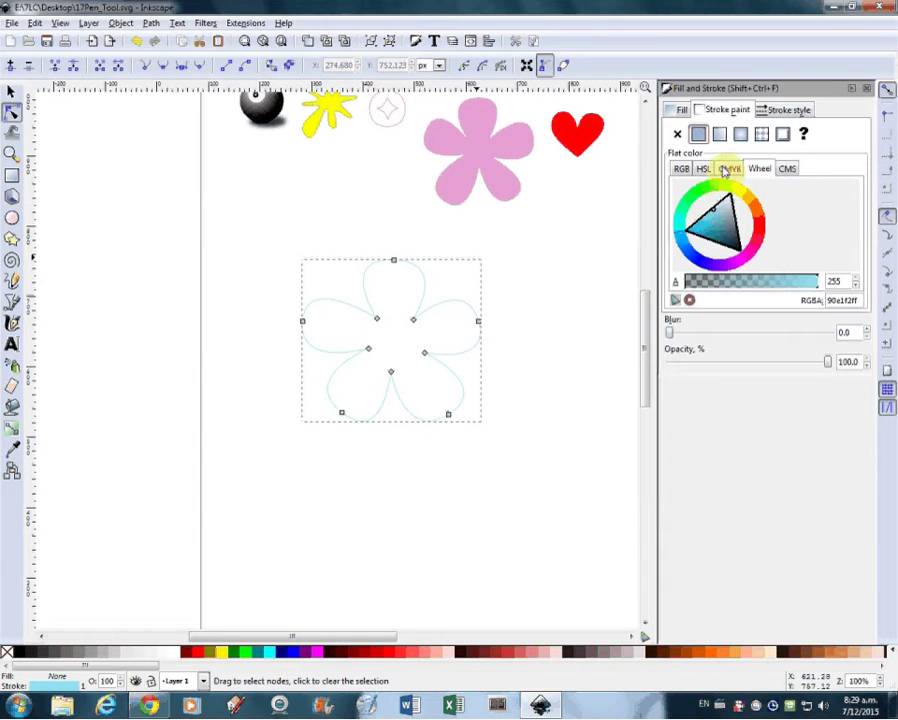
pyautogui.click(681, 110)
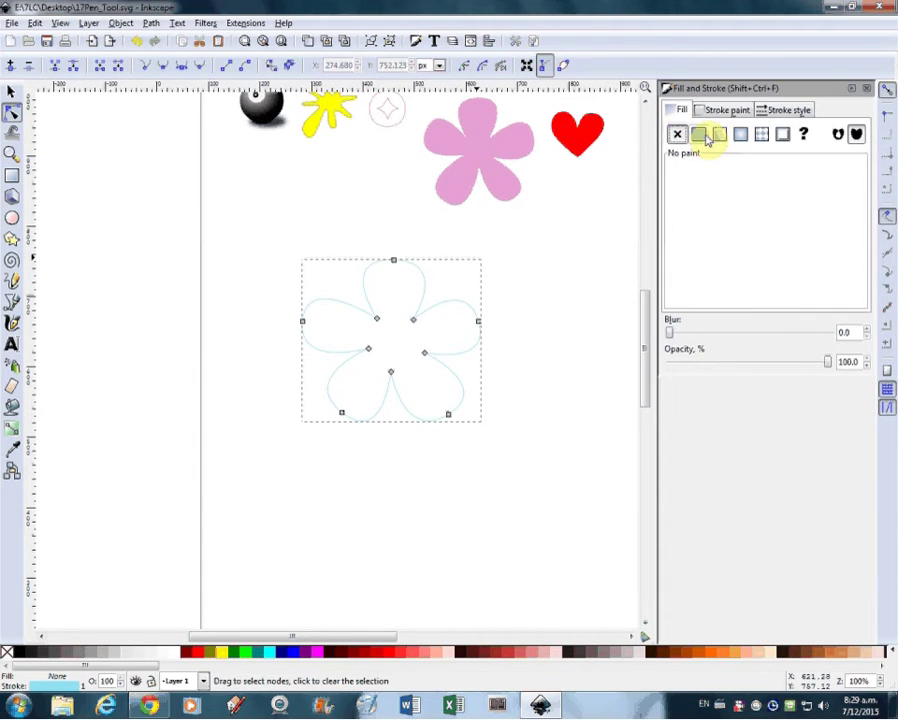
pyautogui.click(698, 134)
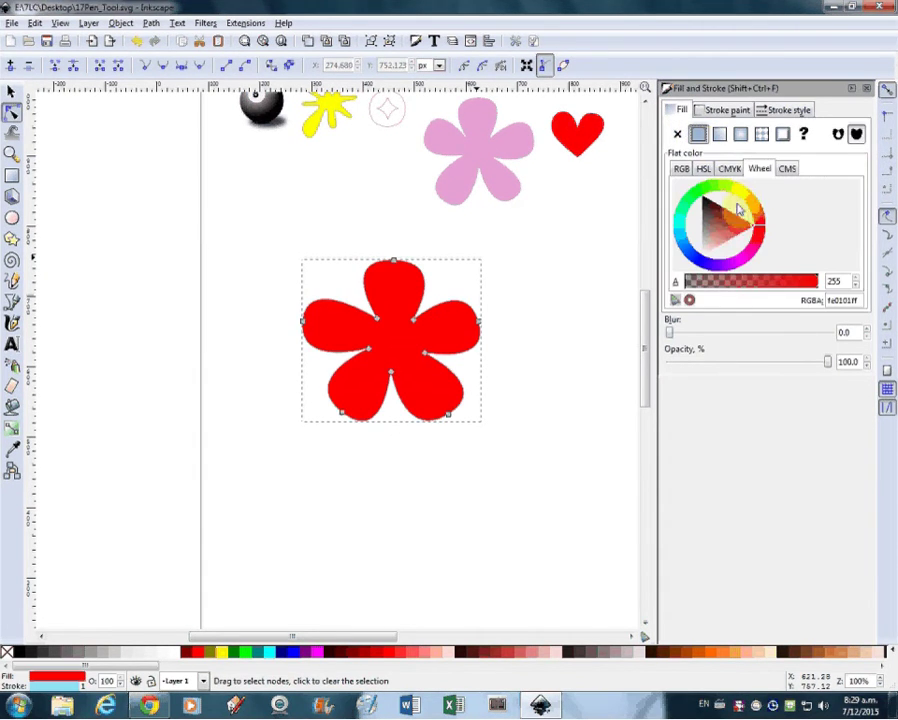
pyautogui.click(673, 227)
pyautogui.click(718, 213)
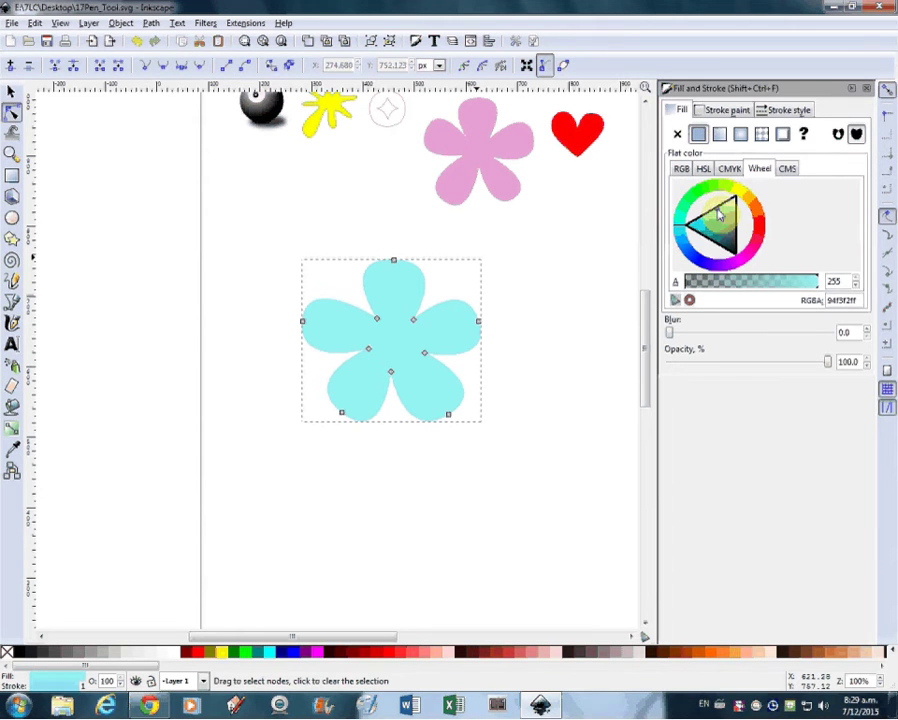
pyautogui.moveTo(718, 213); pyautogui.dragTo(716, 218)
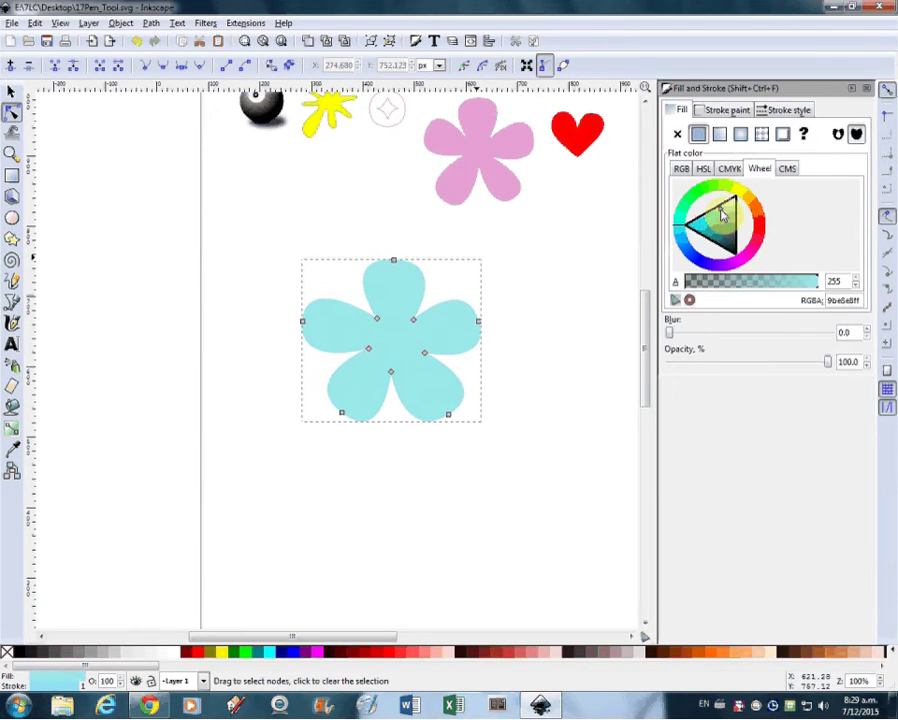
pyautogui.click(716, 110)
pyautogui.click(677, 133)
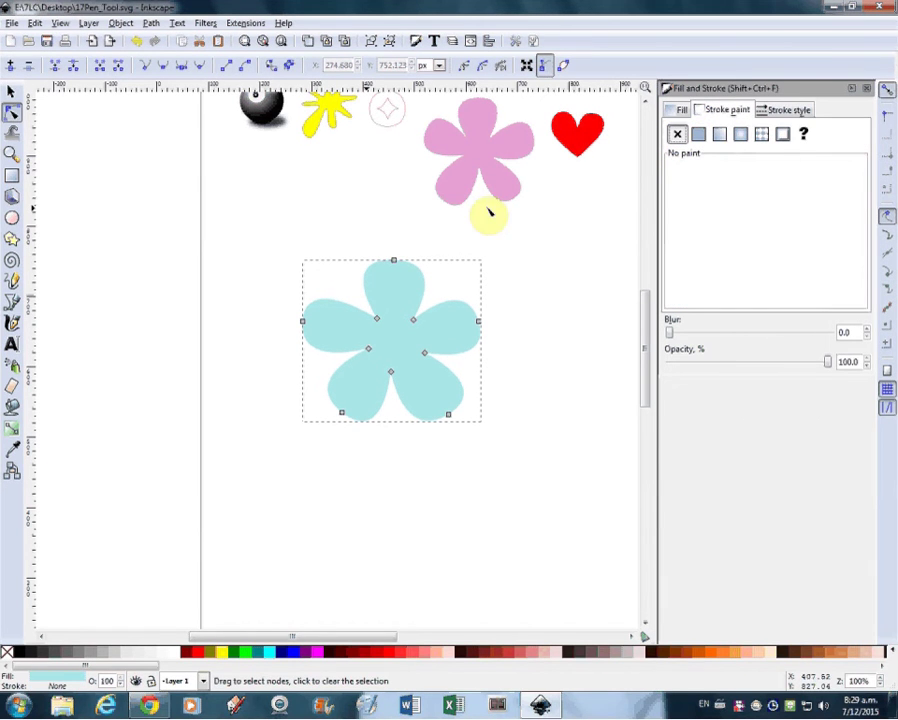
# Shrink the turquoise flower proportionally to about 150 by 136 px and move it up to overlap the pink flower's left side.
pyautogui.click(10, 92)
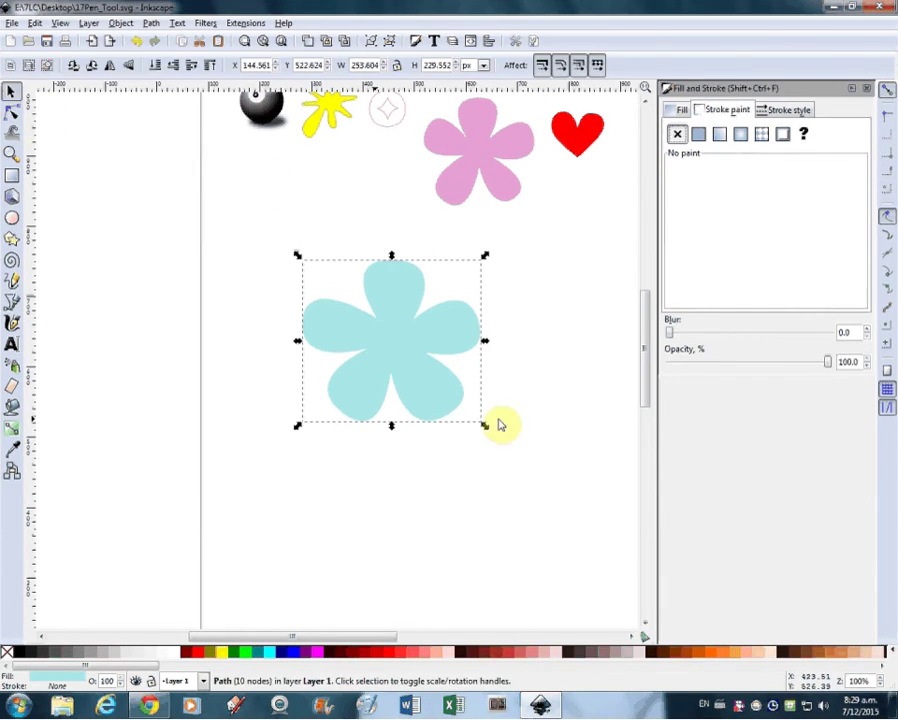
pyautogui.moveTo(485, 430); pyautogui.dragTo(456, 398)
pyautogui.moveTo(416, 366); pyautogui.dragTo(432, 220)
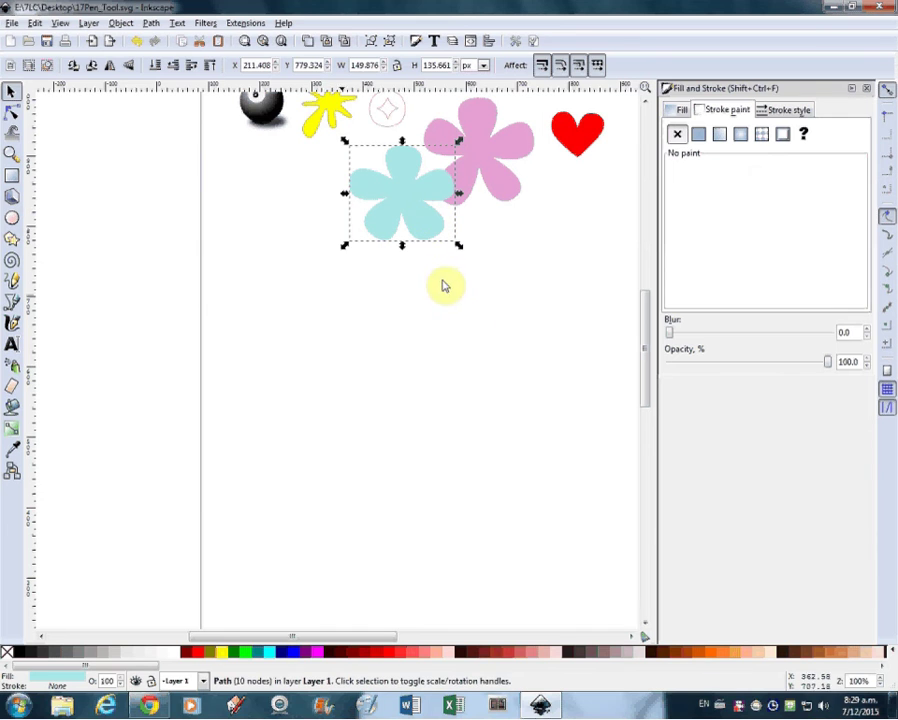